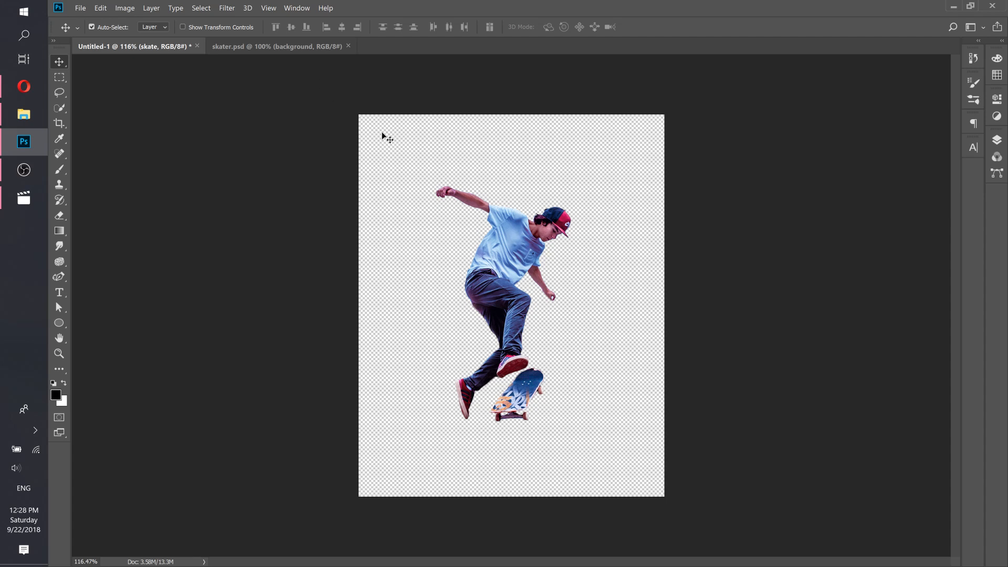
Look over the finished poster in skater.psd and add a gradient fill layer above the skate layer in Untitled-1
{"action": "left_click", "coordinate": [292, 46]}
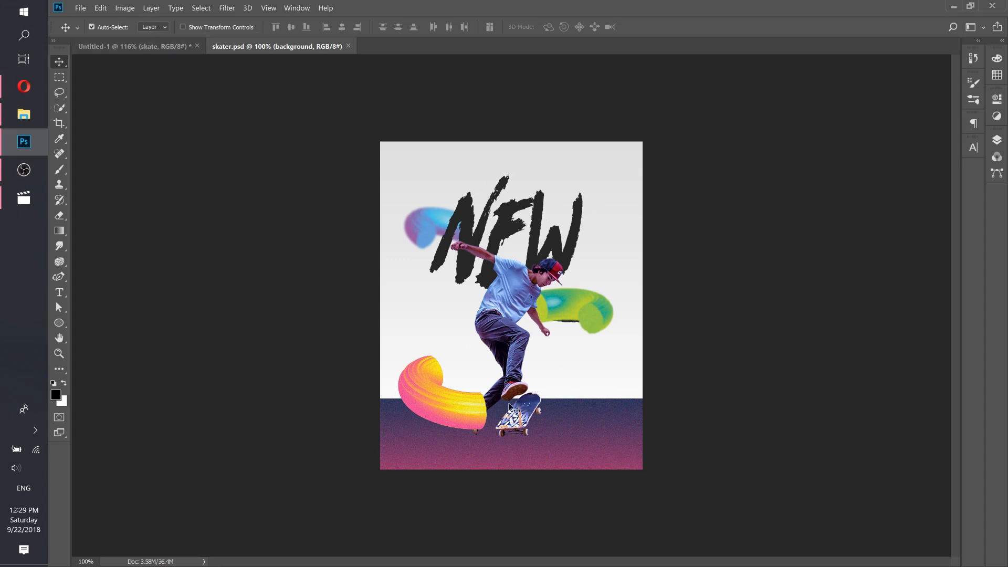
{"action": "left_click", "coordinate": [167, 48]}
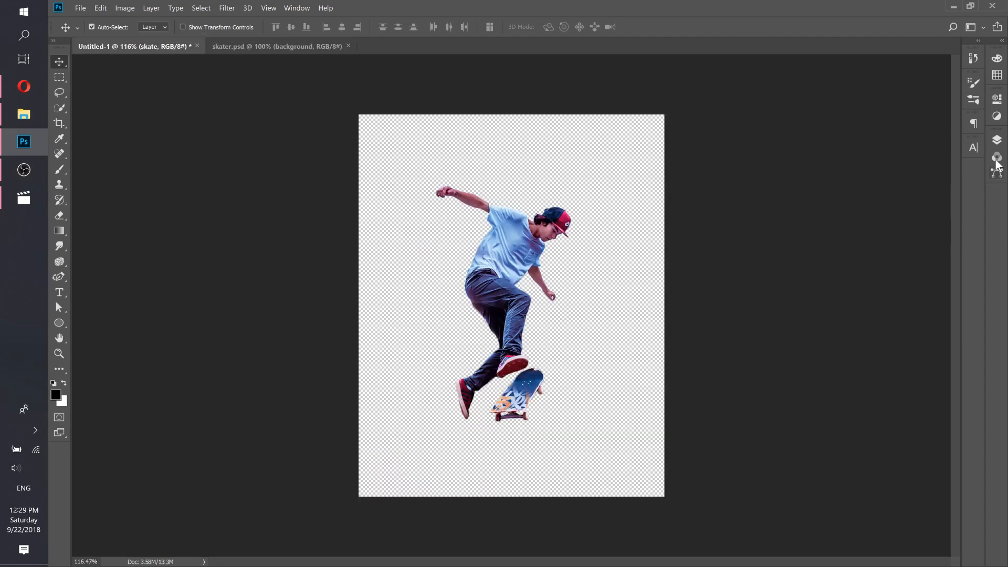
{"action": "left_click", "coordinate": [997, 141]}
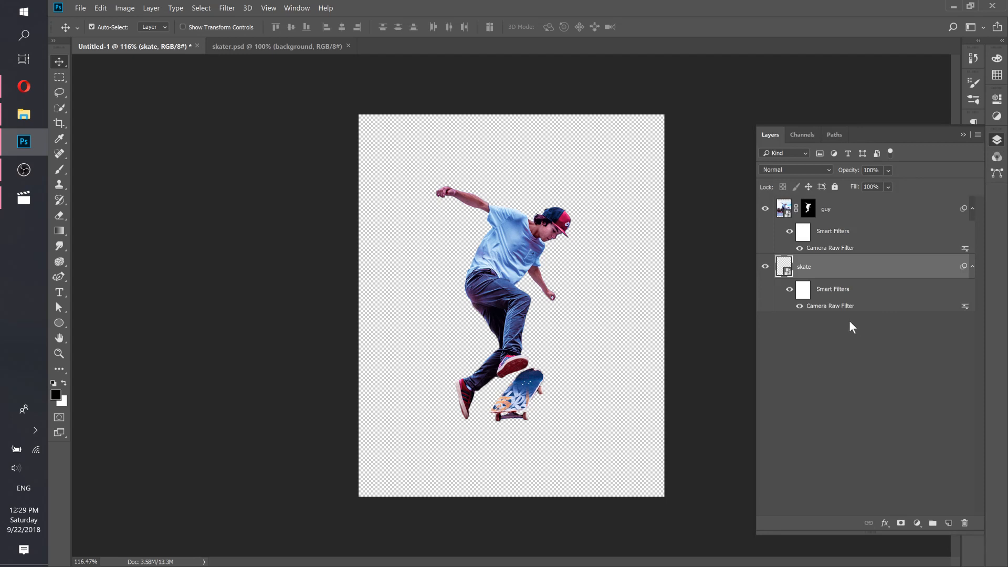
{"action": "left_click", "coordinate": [919, 524]}
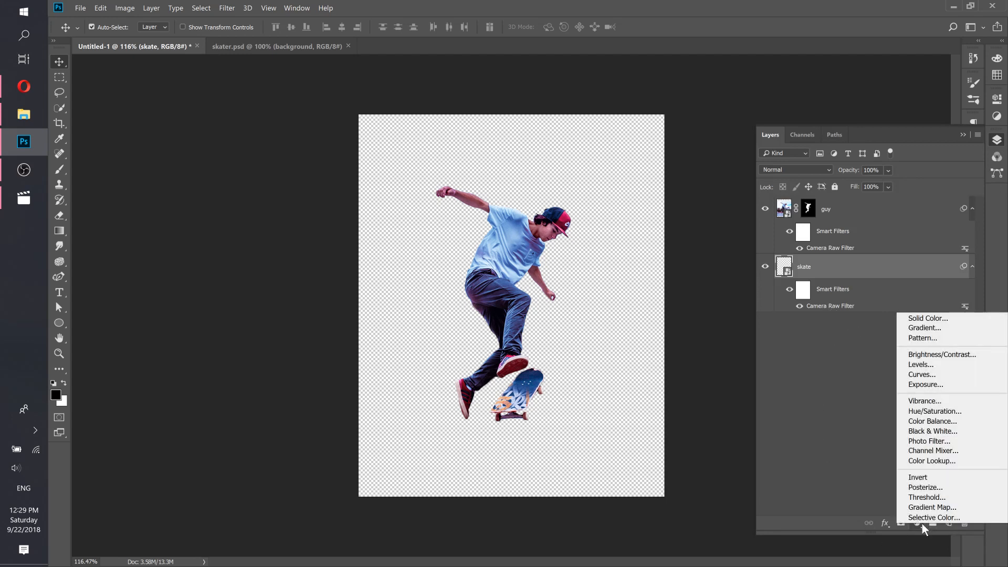
{"action": "left_click", "coordinate": [934, 330]}
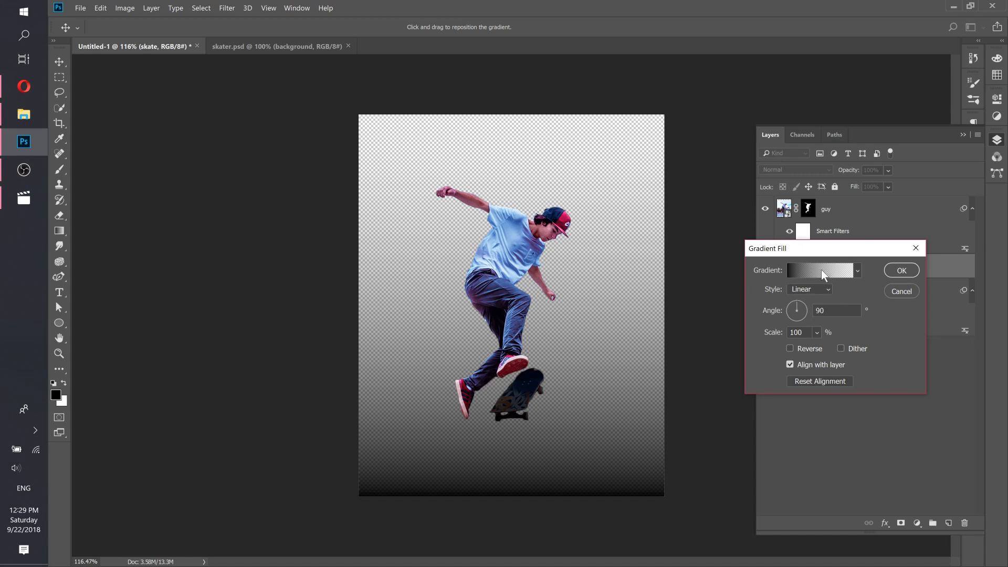
Set the opacity stop at the end of the fill layer's gradient to 100%
{"action": "left_click", "coordinate": [822, 269]}
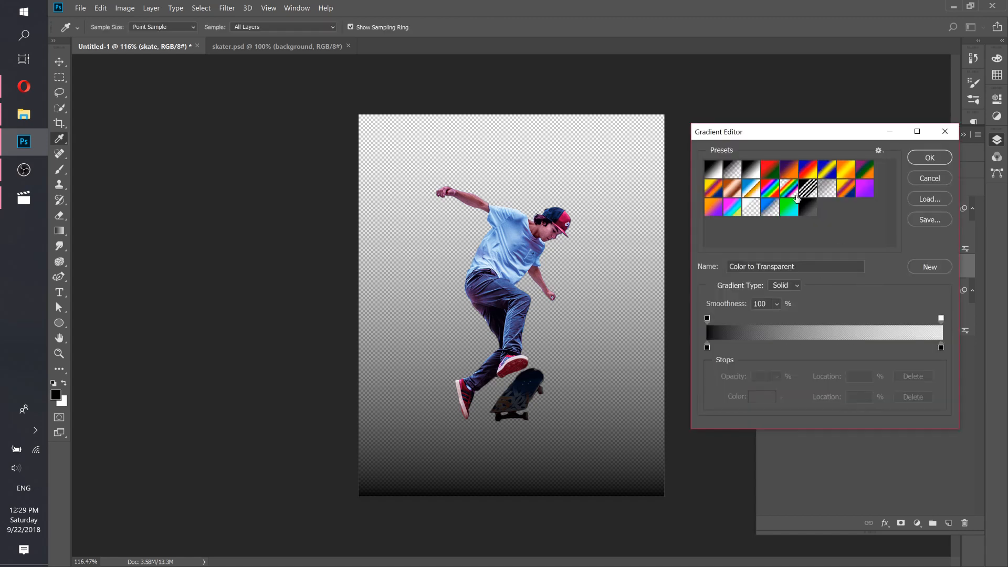
{"action": "left_click_drag", "start_coordinate": [813, 132], "coordinate": [802, 102]}
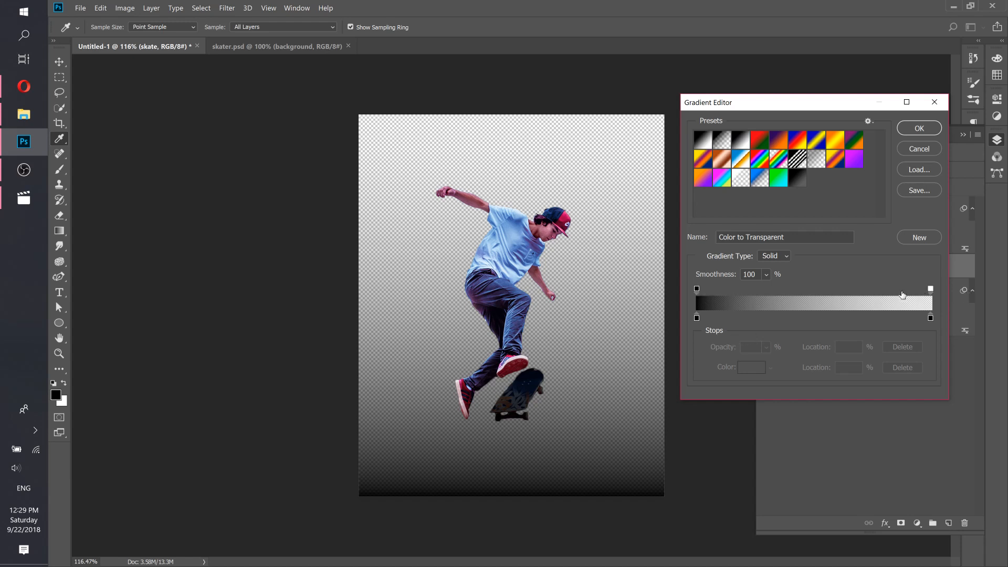
{"action": "left_click", "coordinate": [931, 289]}
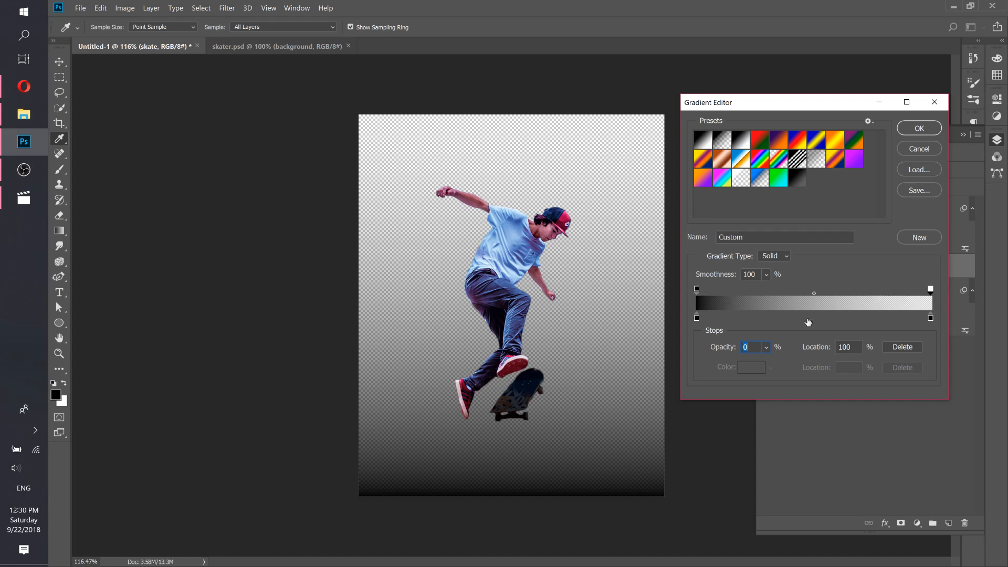
{"action": "left_click", "coordinate": [767, 349]}
{"action": "left_click_drag", "start_coordinate": [783, 361], "coordinate": [847, 364]}
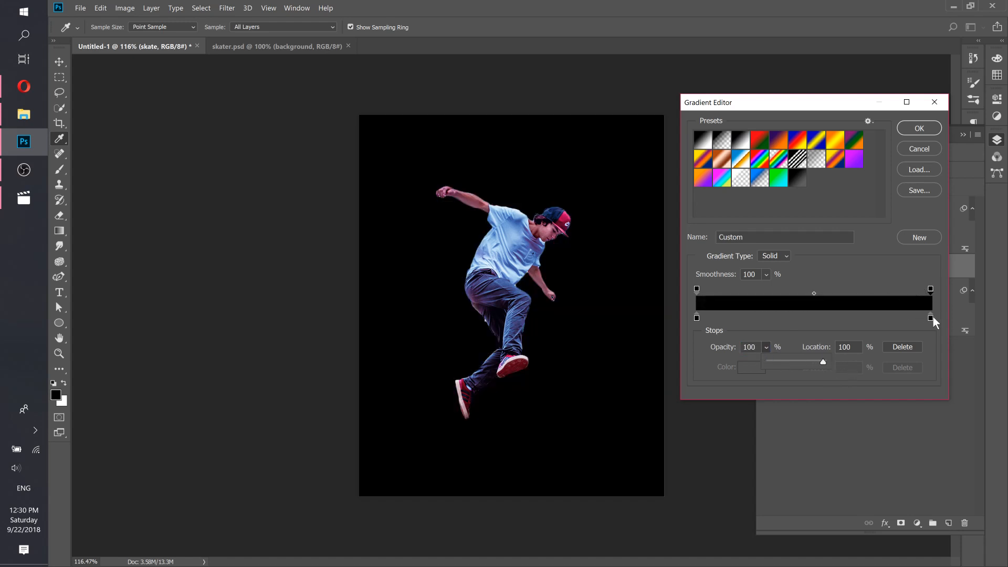
Change the gradient's starting color stop, at location 0%, to white (ffffff)
{"action": "left_click", "coordinate": [931, 318]}
{"action": "left_click", "coordinate": [697, 318]}
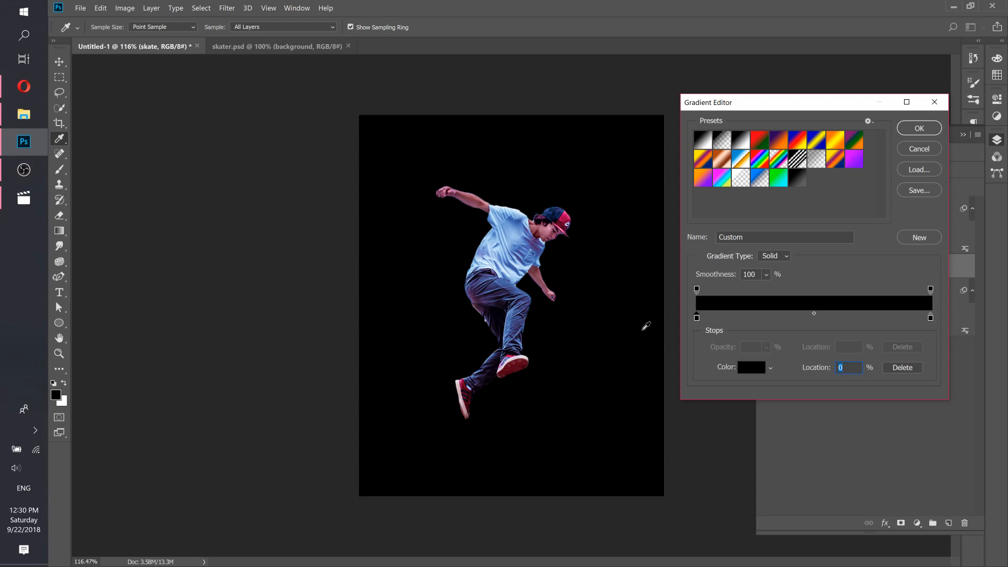
{"action": "double_click", "coordinate": [699, 318]}
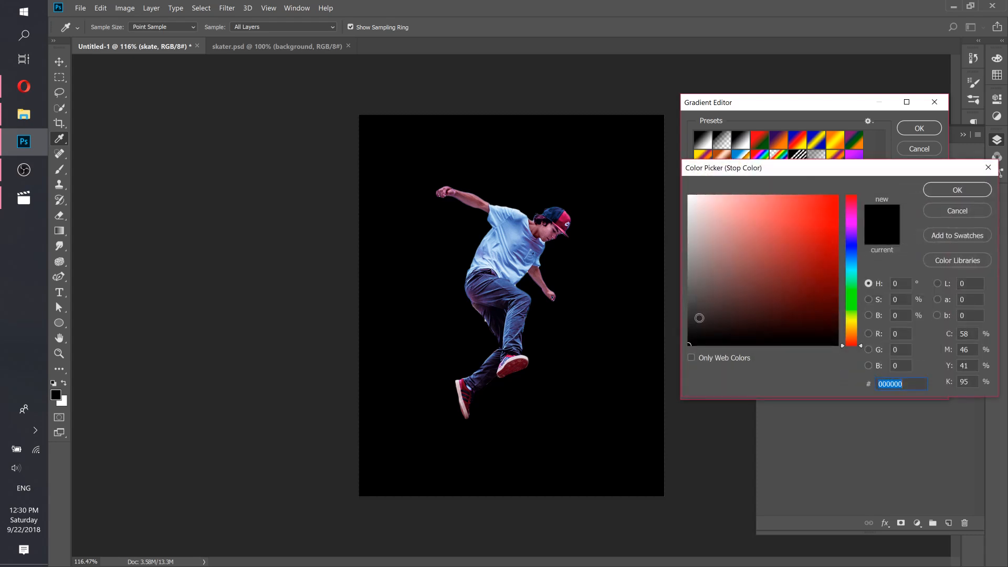
{"action": "left_click_drag", "start_coordinate": [700, 317], "coordinate": [678, 181]}
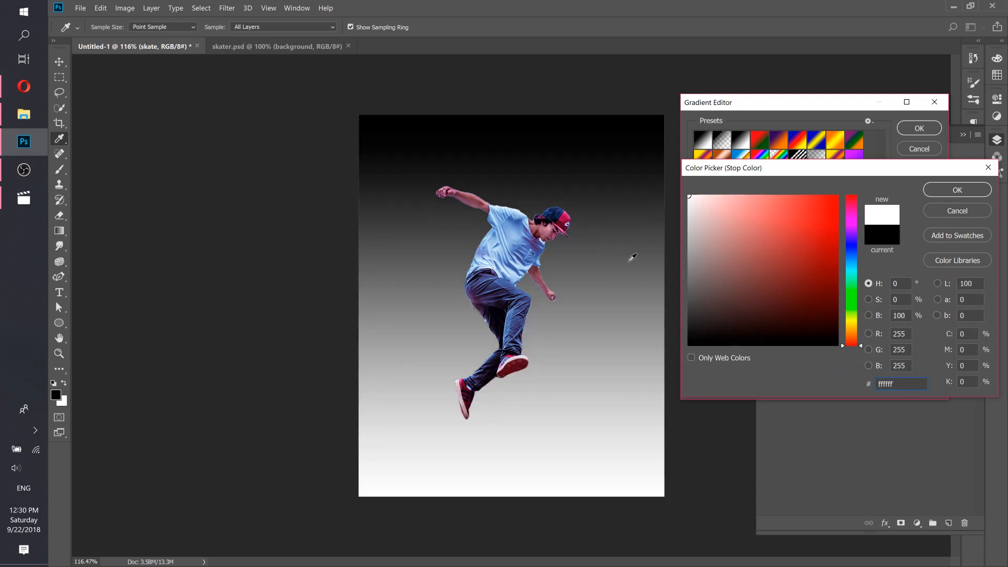
{"action": "left_click", "coordinate": [970, 187]}
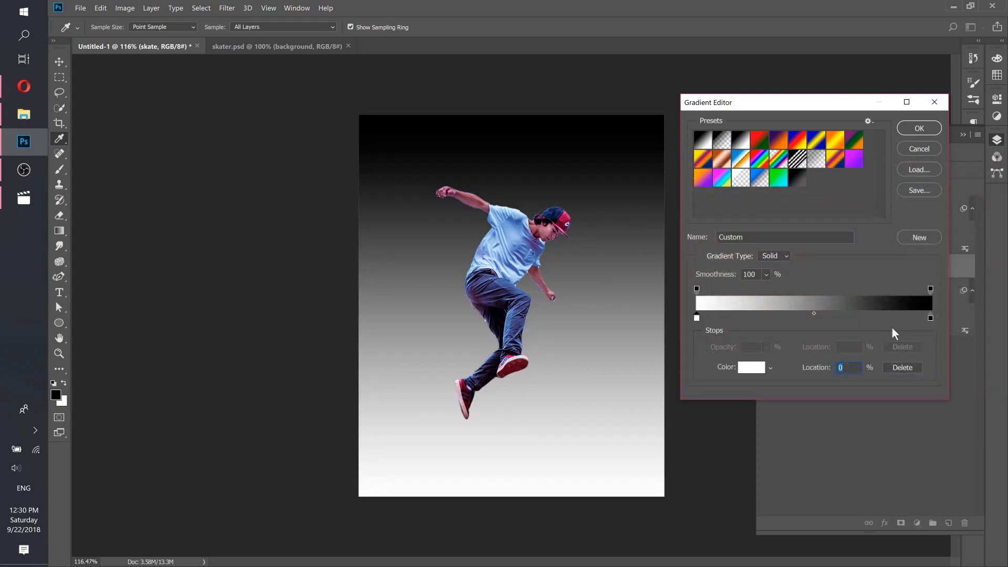
Change the gradient's end color stop, at location 100%, to light grey (cbcaca) and apply the gradient fill
{"action": "double_click", "coordinate": [931, 319]}
{"action": "mouse_move", "coordinate": [708, 302]}
{"action": "left_mouse_down"}
{"action": "mouse_move", "coordinate": [683, 207]}
{"action": "mouse_move", "coordinate": [683, 220]}
{"action": "left_mouse_up"}
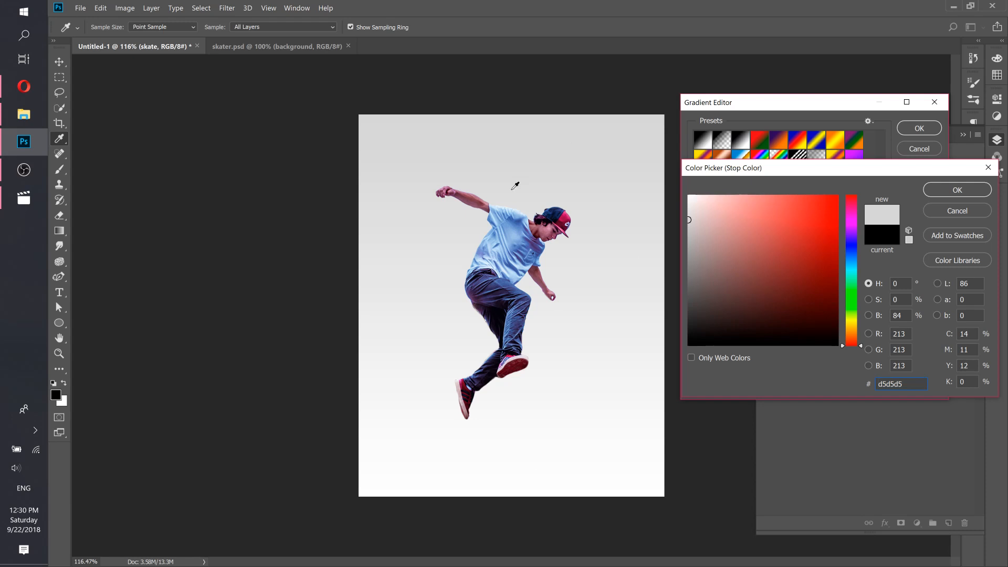
{"action": "mouse_move", "coordinate": [691, 223]}
{"action": "left_mouse_down"}
{"action": "mouse_move", "coordinate": [688, 234]}
{"action": "mouse_move", "coordinate": [688, 224]}
{"action": "left_mouse_up"}
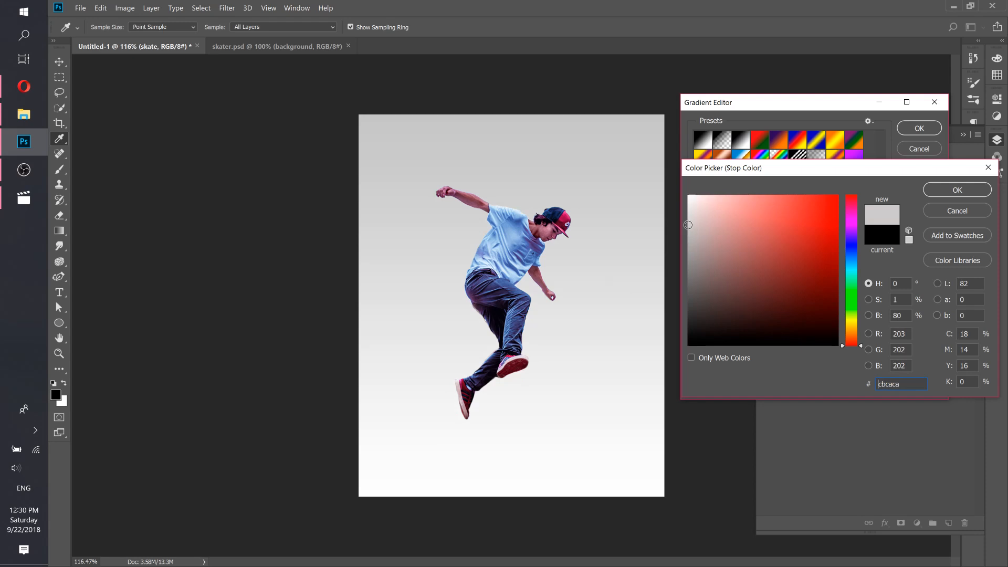
{"action": "left_click", "coordinate": [934, 190]}
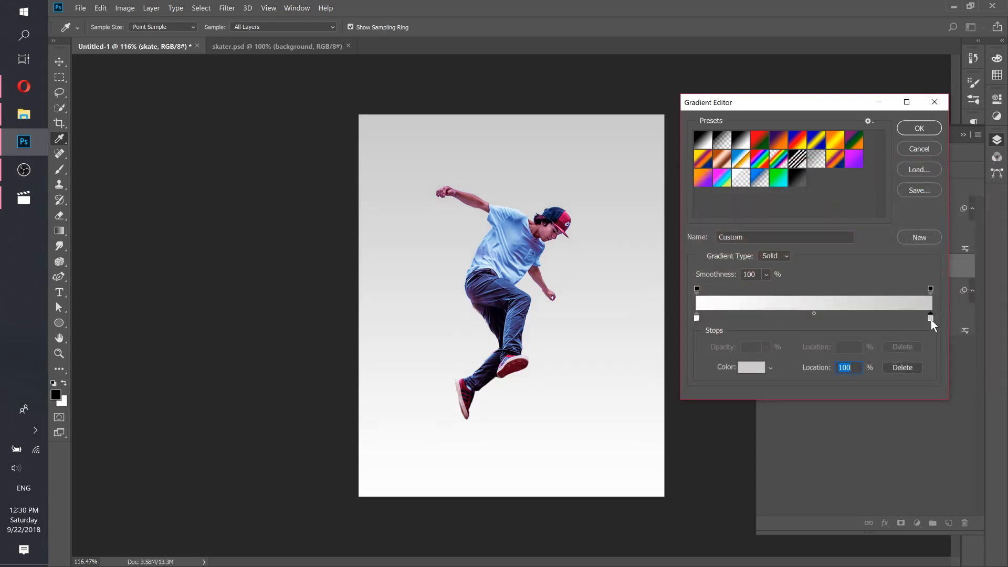
{"action": "left_click", "coordinate": [932, 288]}
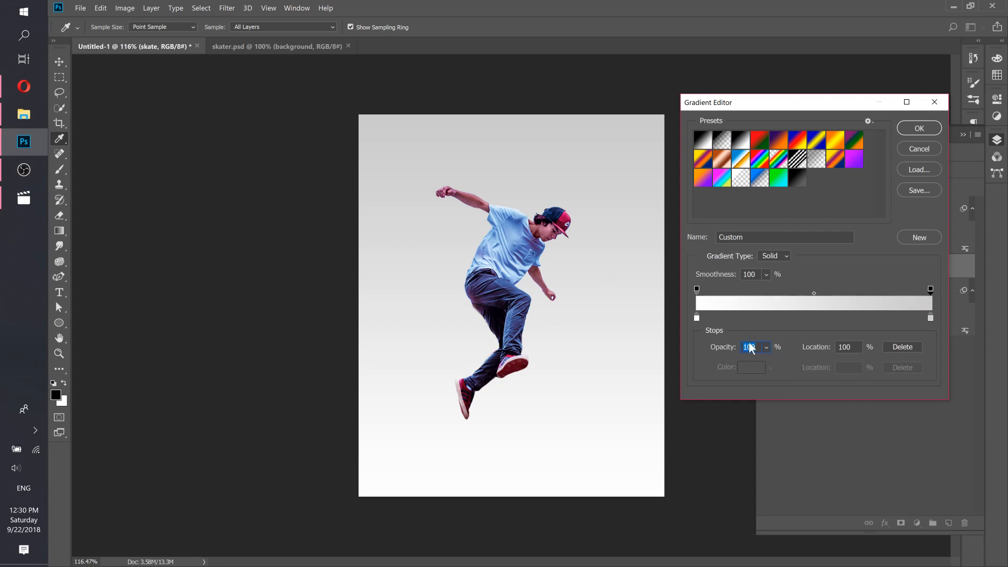
{"action": "left_click", "coordinate": [697, 318]}
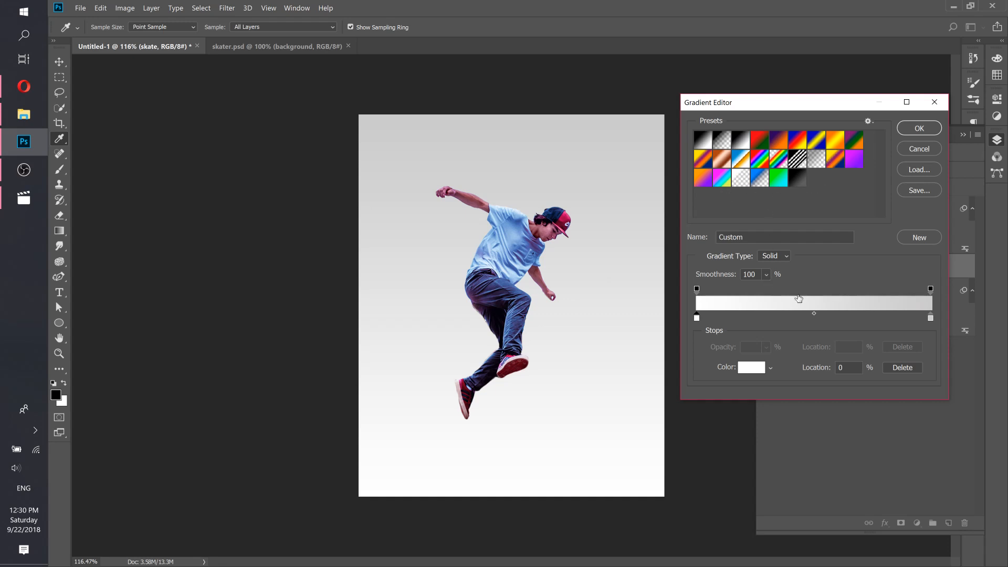
{"action": "left_click", "coordinate": [912, 128]}
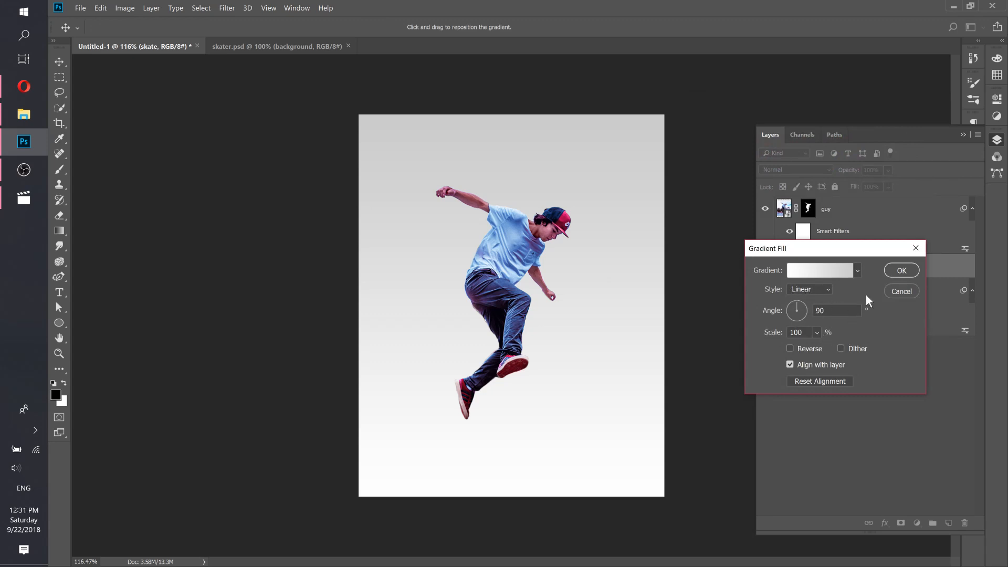
{"action": "left_click", "coordinate": [892, 270]}
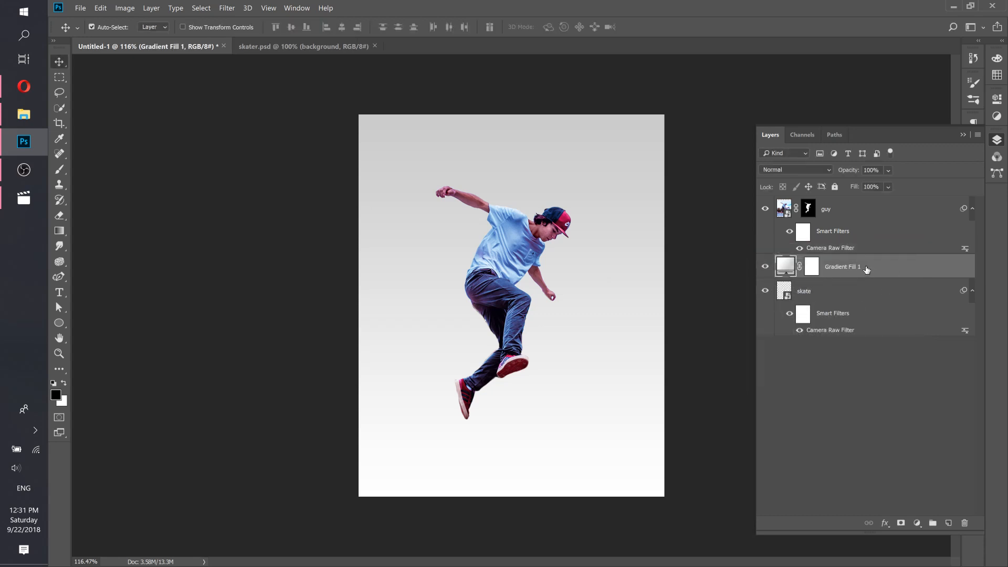
Place the gradient fill layer beneath the skate layer and compare the background with skater.psd
{"action": "left_click_drag", "start_coordinate": [865, 268], "coordinate": [882, 368]}
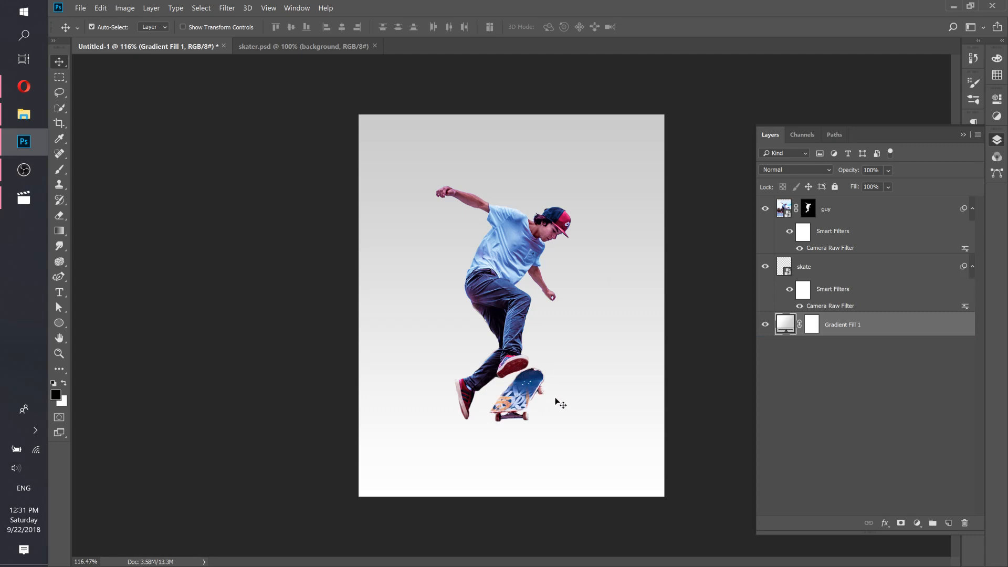
{"action": "left_click", "coordinate": [270, 47]}
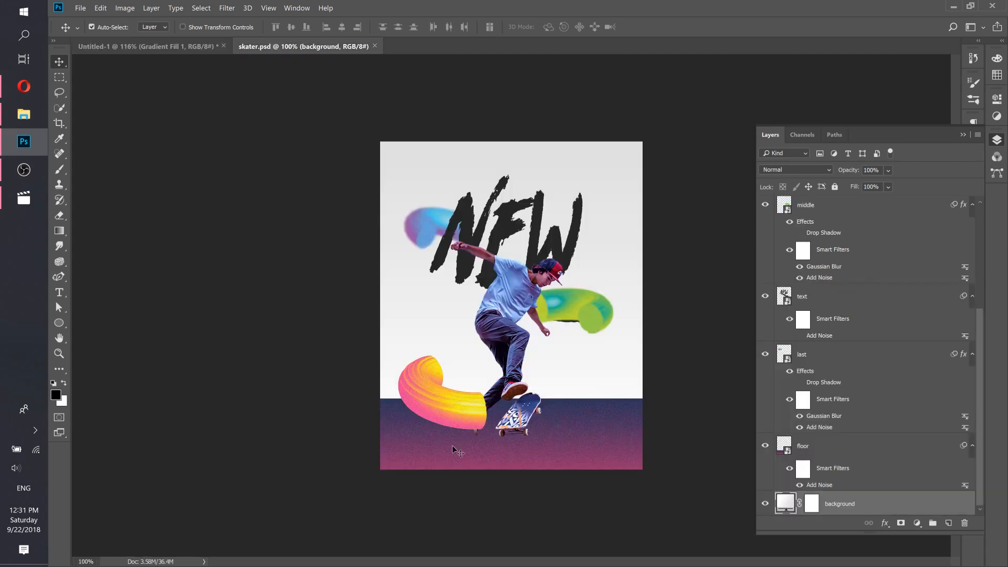
{"action": "left_click", "coordinate": [167, 50]}
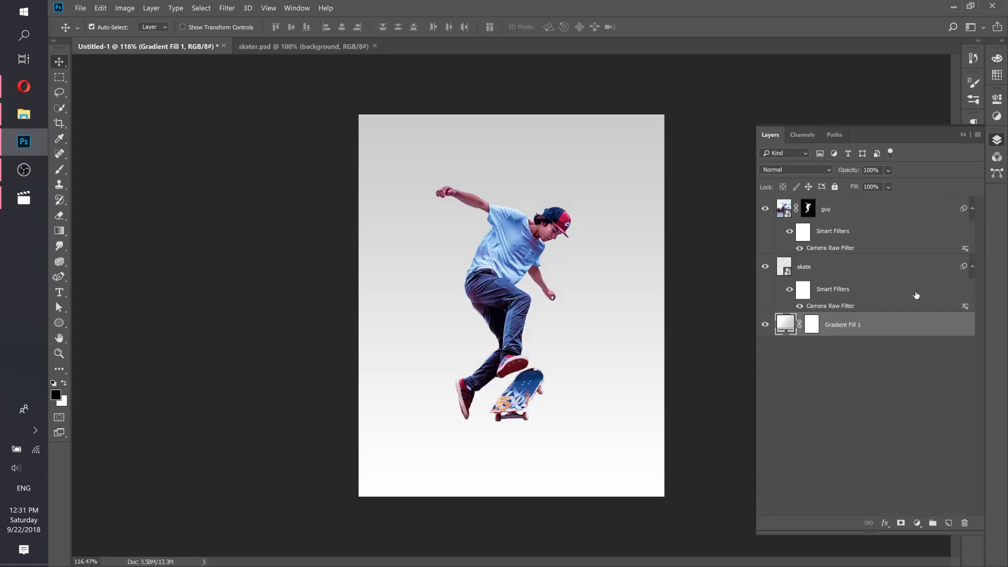
Activate the Rectangle tool in Shape mode and set its stroke to no color
{"action": "left_click", "coordinate": [59, 323]}
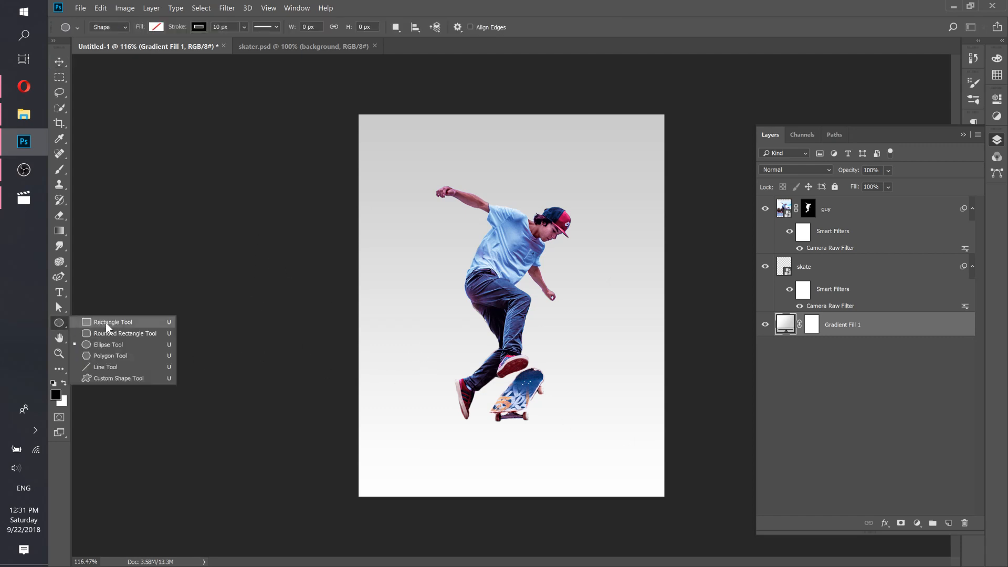
{"action": "left_click", "coordinate": [108, 322]}
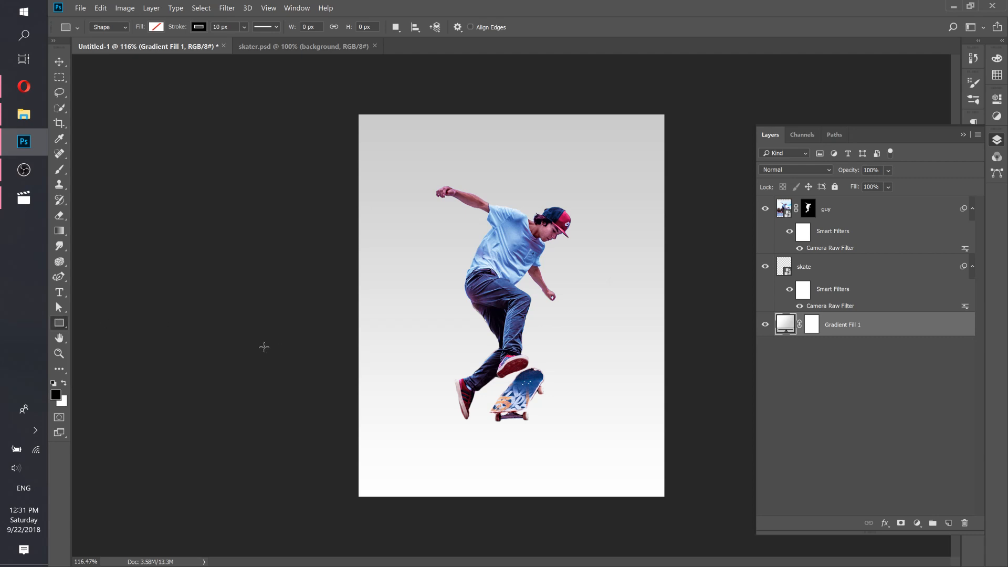
{"action": "left_click", "coordinate": [198, 27]}
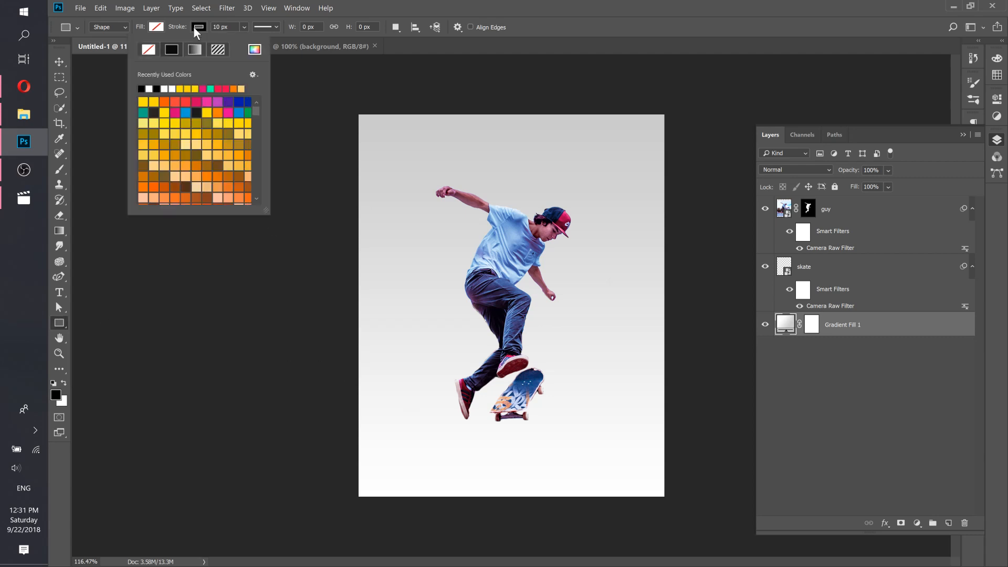
{"action": "left_click", "coordinate": [150, 49]}
Draw a floor rectangle about 1058 × 298 px across the canvas's lower edge, filled with the violet-to-orange linear gradient preset
{"action": "left_click", "coordinate": [156, 27]}
{"action": "left_click", "coordinate": [156, 27]}
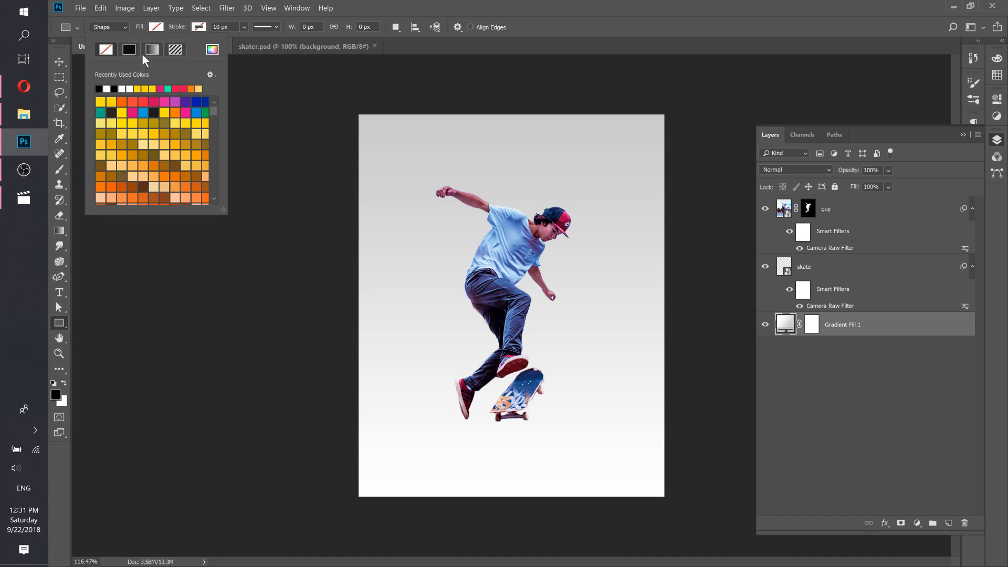
{"action": "left_click", "coordinate": [151, 49]}
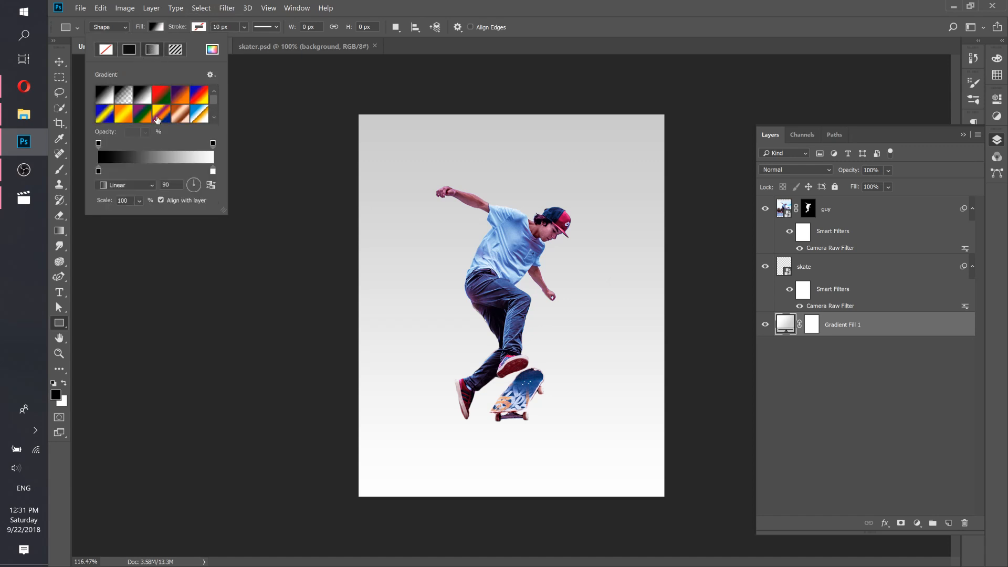
{"action": "mouse_move", "coordinate": [212, 99]}
{"action": "left_mouse_down"}
{"action": "mouse_move", "coordinate": [212, 117]}
{"action": "mouse_move", "coordinate": [207, 92]}
{"action": "left_mouse_up"}
{"action": "left_click", "coordinate": [181, 98]}
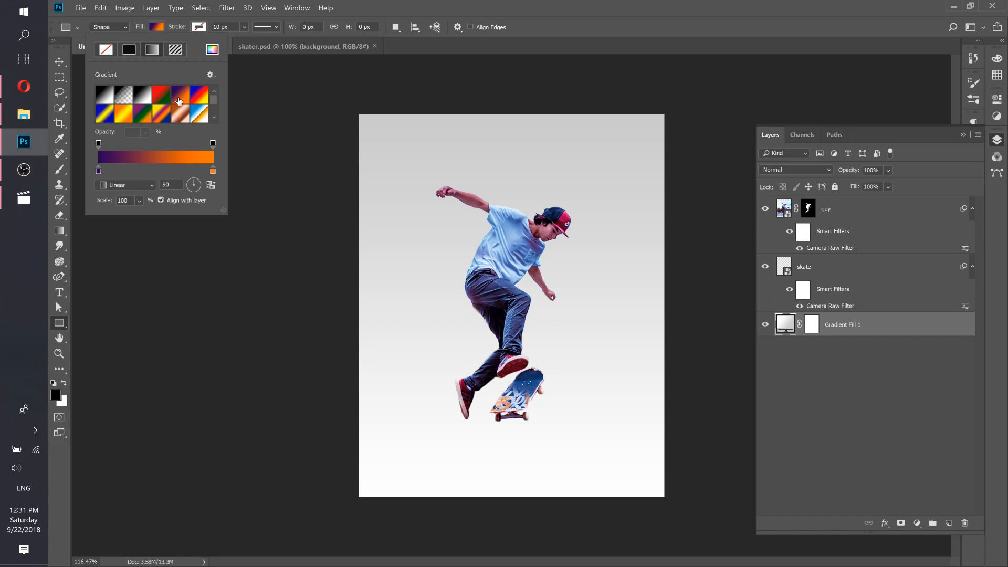
{"action": "left_click", "coordinate": [388, 6]}
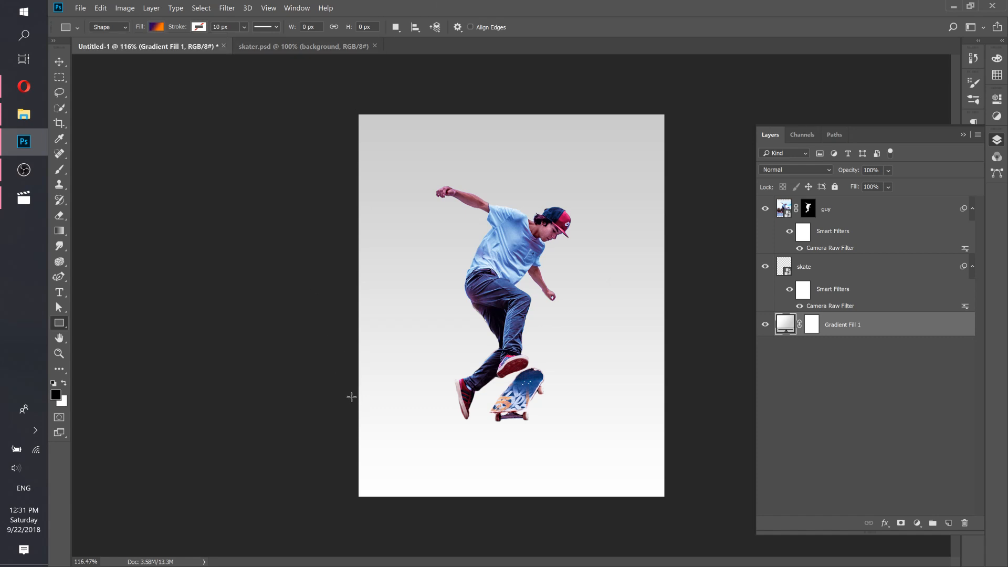
{"action": "left_click_drag", "start_coordinate": [347, 407], "coordinate": [670, 498]}
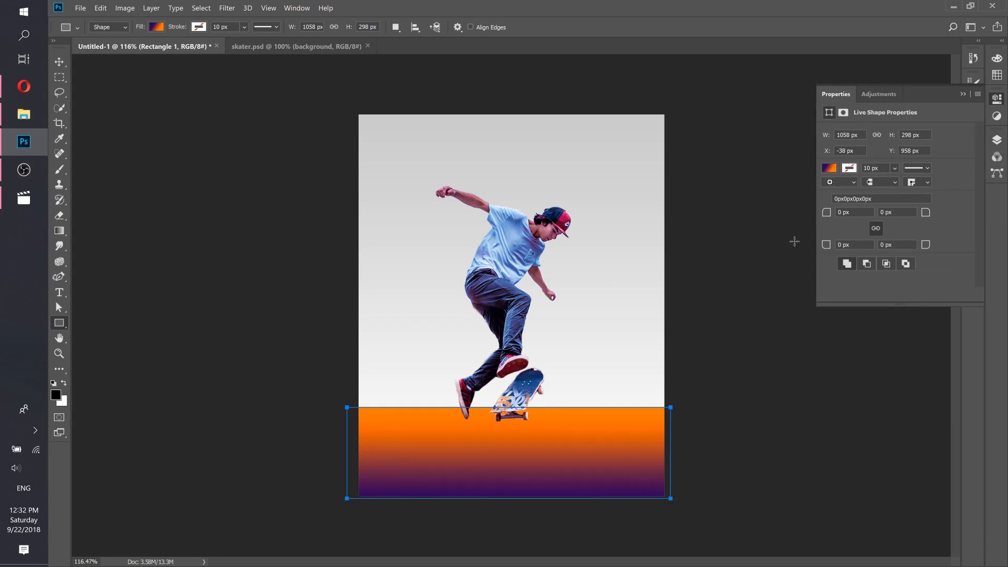
Compare the new floor rectangle in Untitled-1 with the floor colors of the finished poster in skater.psd
{"action": "left_click", "coordinate": [321, 45]}
{"action": "left_click", "coordinate": [270, 47]}
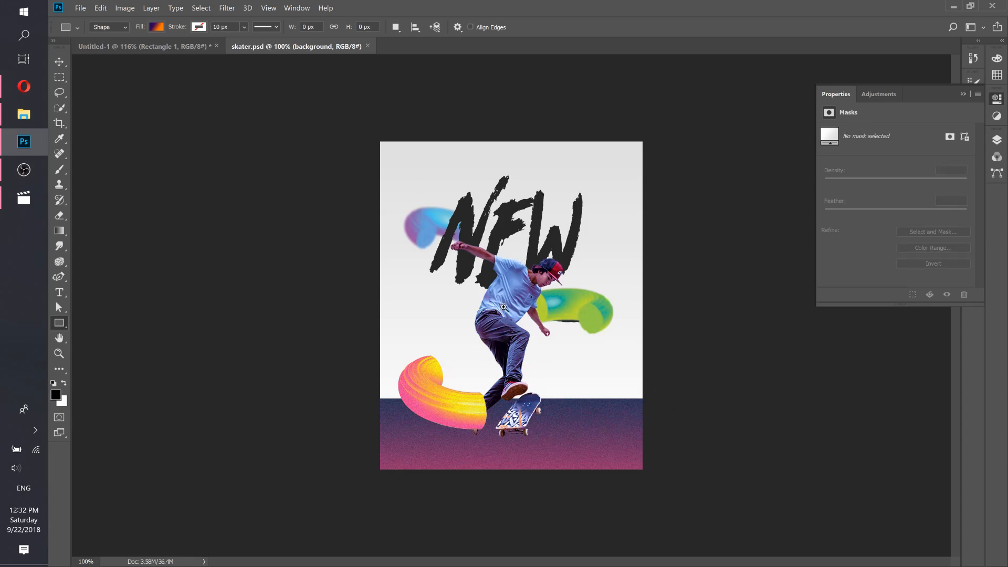
{"action": "left_click_drag", "start_coordinate": [504, 307], "coordinate": [509, 306]}
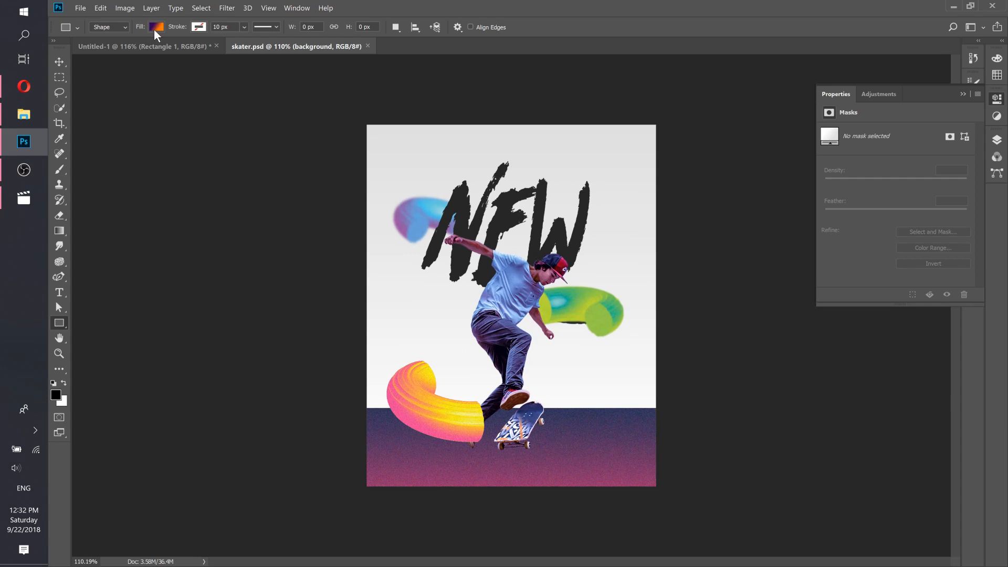
{"action": "left_click", "coordinate": [194, 45]}
{"action": "left_click", "coordinate": [295, 45]}
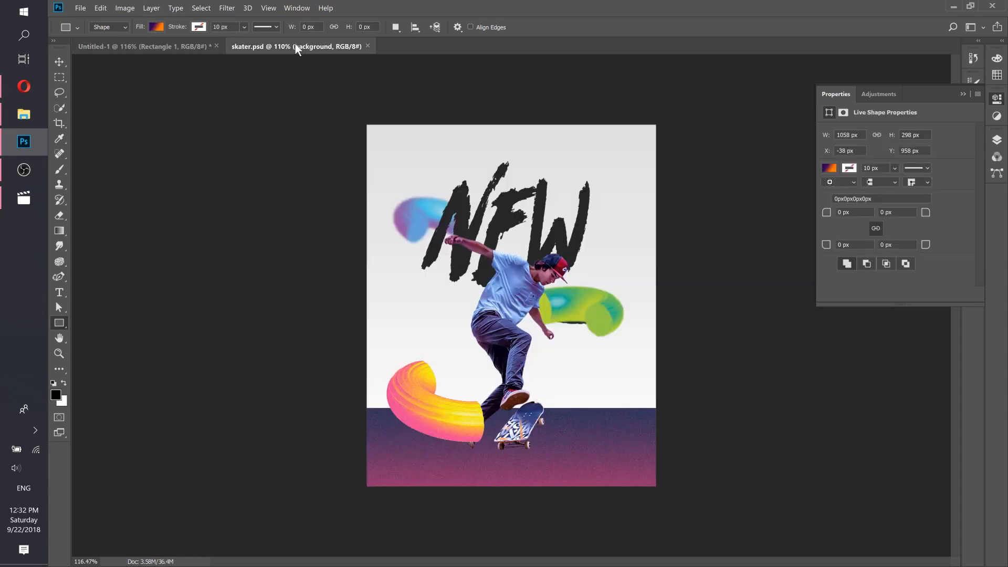
{"action": "left_click", "coordinate": [175, 43]}
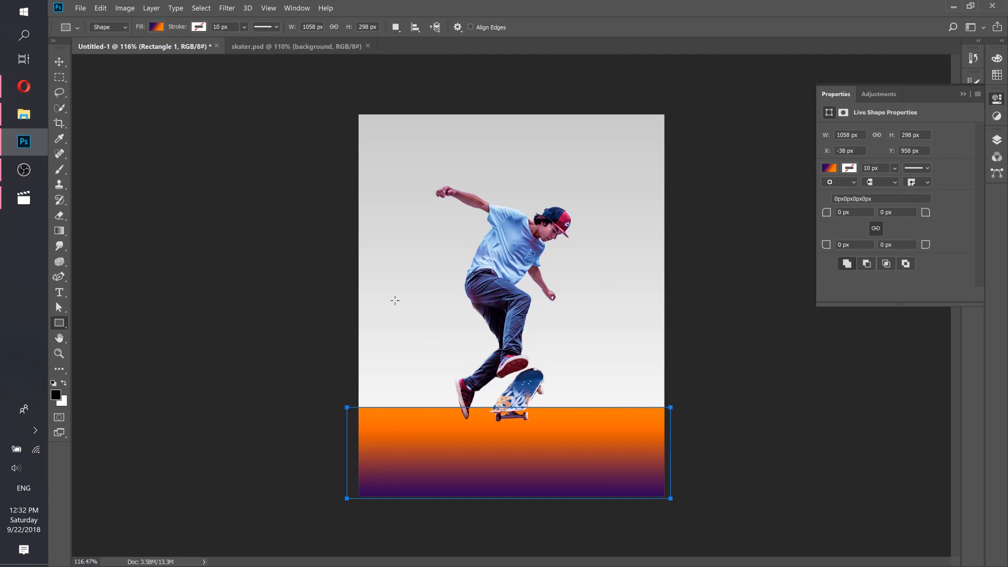
Examine the blue-to-magenta floor gradient in skater.psd and compare it with the orange floor in Untitled-1
{"action": "left_click", "coordinate": [301, 45]}
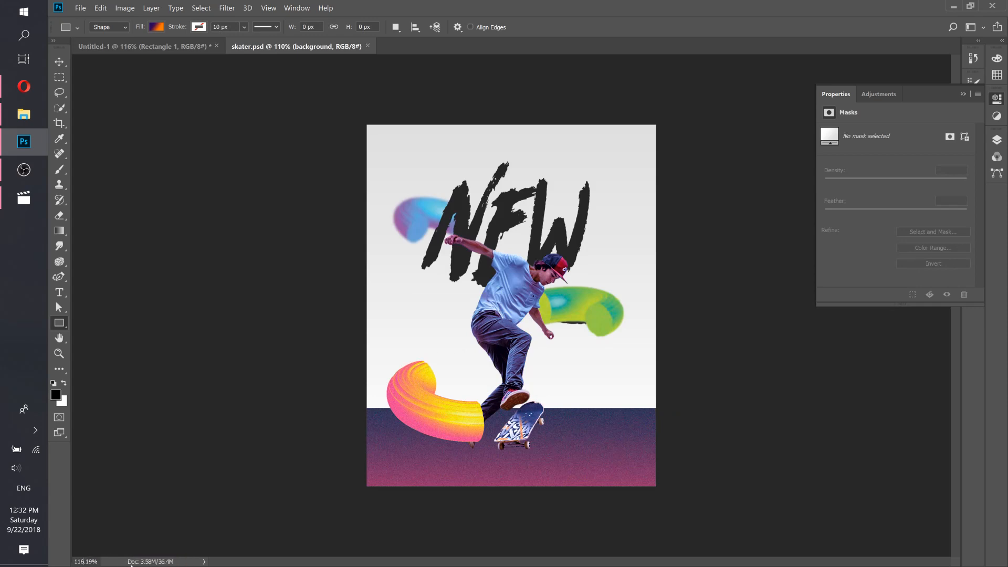
{"action": "key", "text": "Return"}
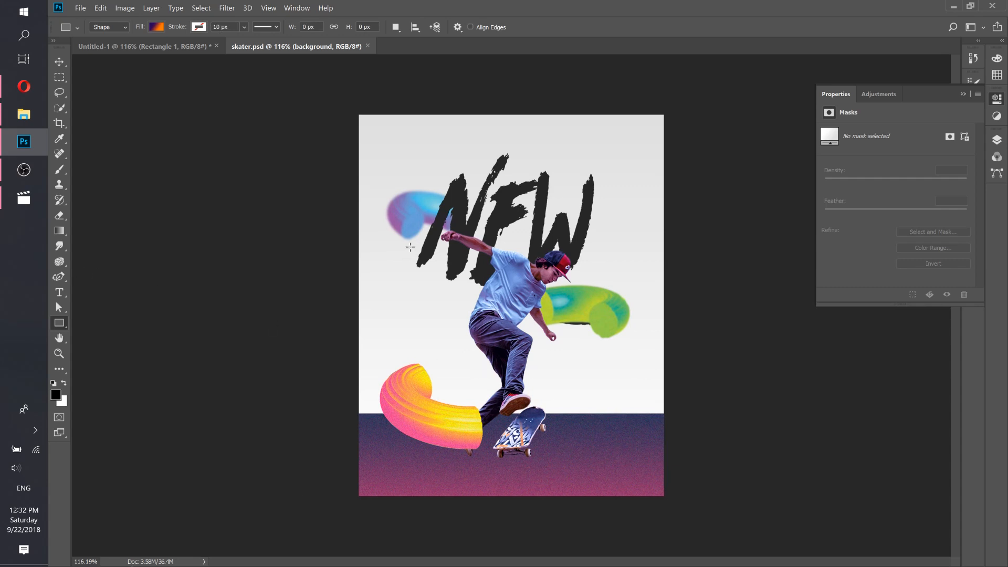
{"action": "left_click", "coordinate": [130, 45]}
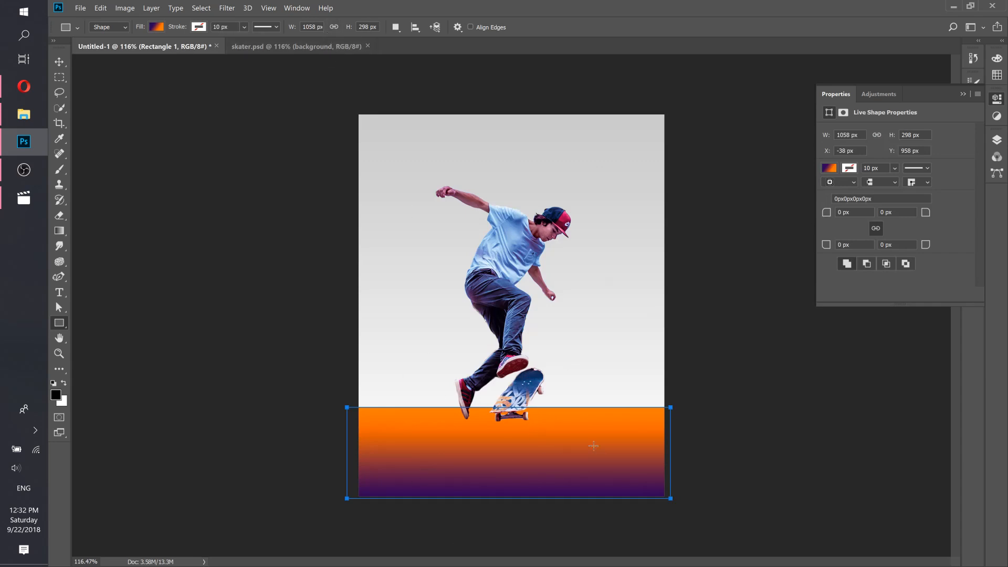
{"action": "left_click", "coordinate": [320, 49]}
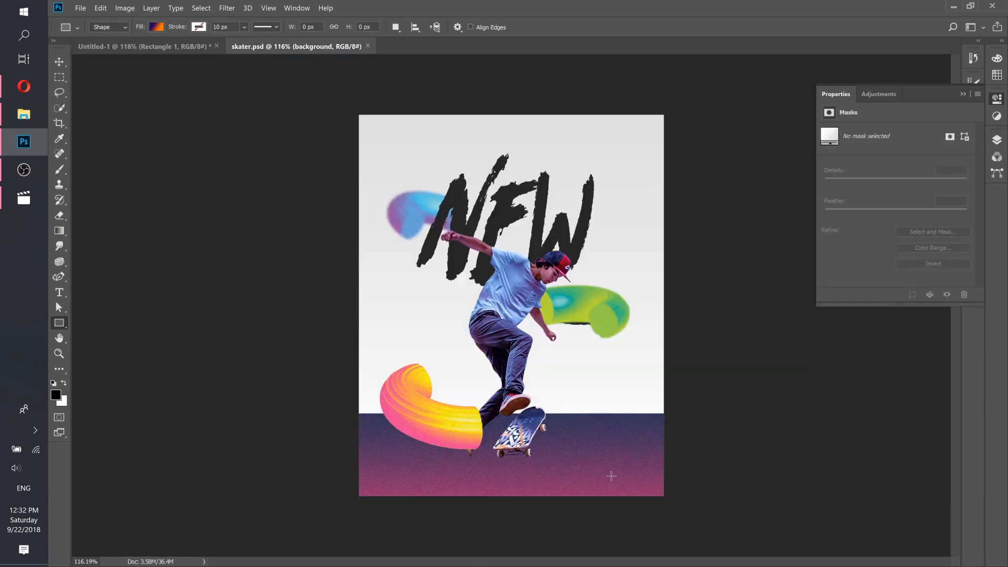
{"action": "left_click", "coordinate": [162, 48]}
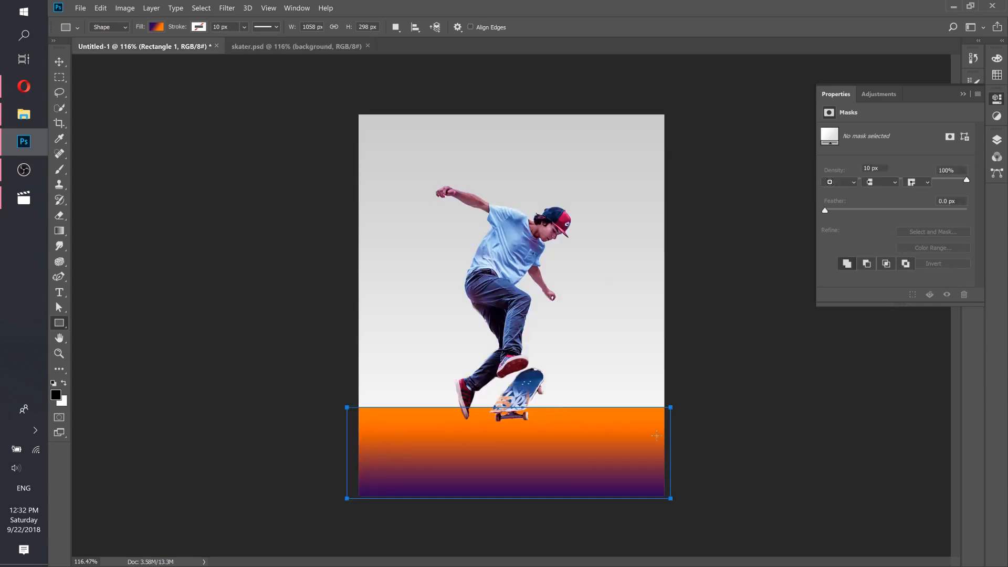
Change the dark violet color stop of Rectangle 1's fill gradient to magenta #9c07c7
{"action": "left_click", "coordinate": [830, 168]}
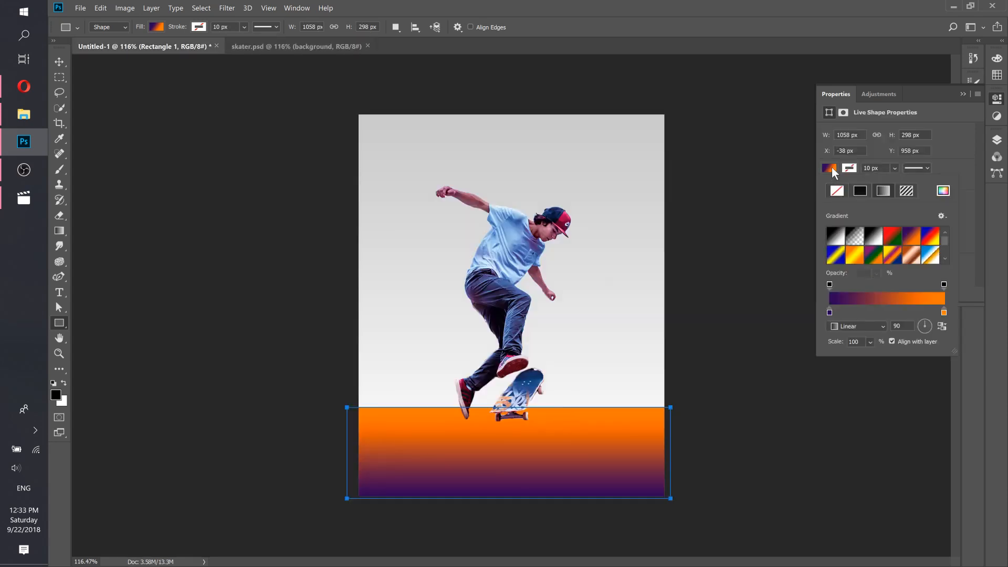
{"action": "left_click", "coordinate": [833, 168]}
{"action": "left_click", "coordinate": [999, 143]}
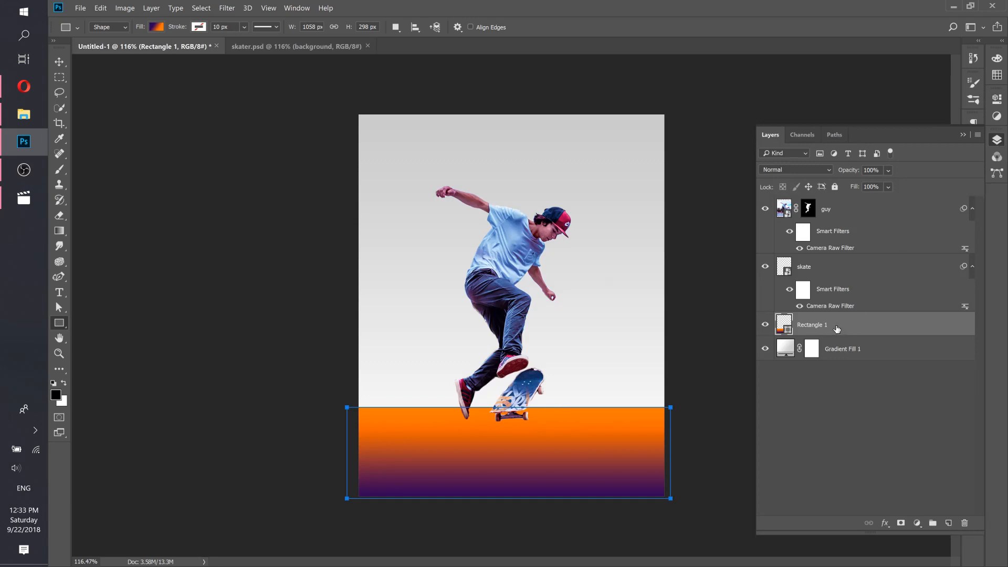
{"action": "left_click", "coordinate": [997, 99]}
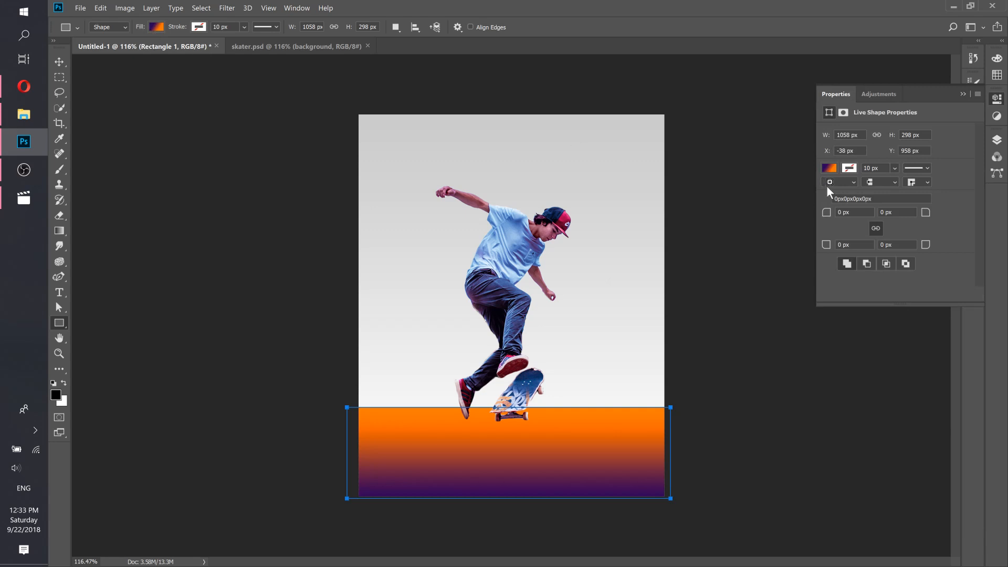
{"action": "left_click", "coordinate": [829, 169]}
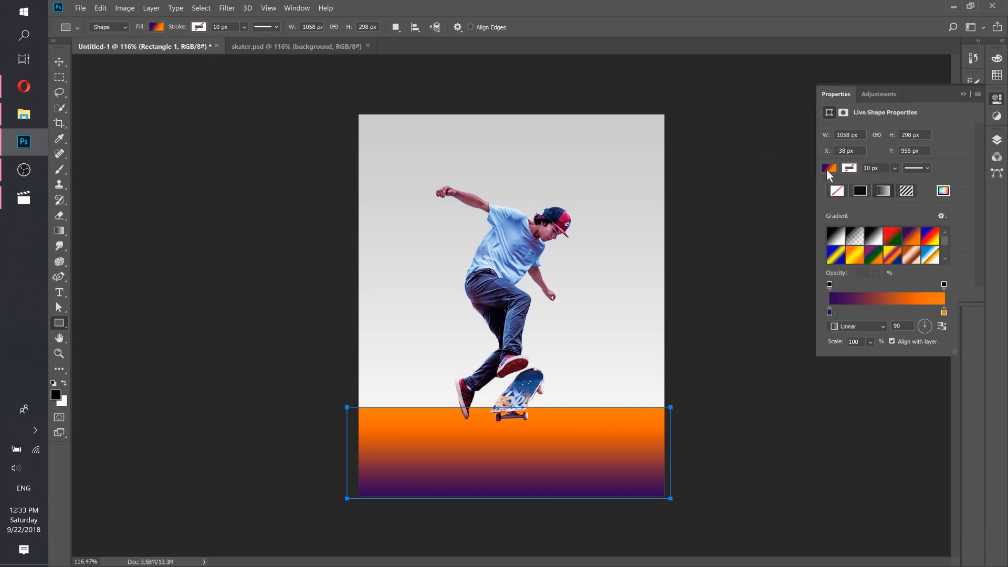
{"action": "double_click", "coordinate": [828, 313]}
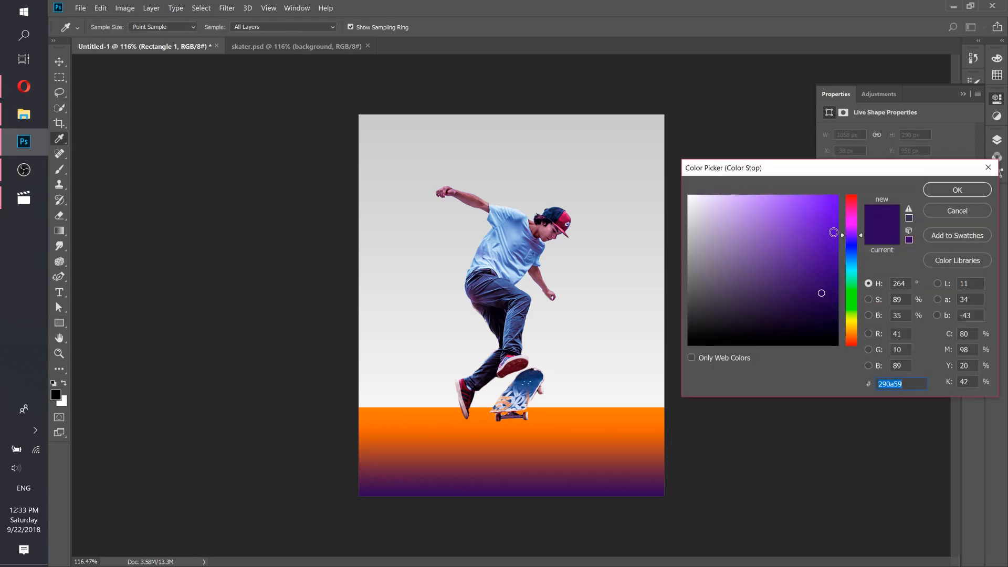
{"action": "left_click", "coordinate": [852, 226]}
{"action": "left_click", "coordinate": [823, 237]}
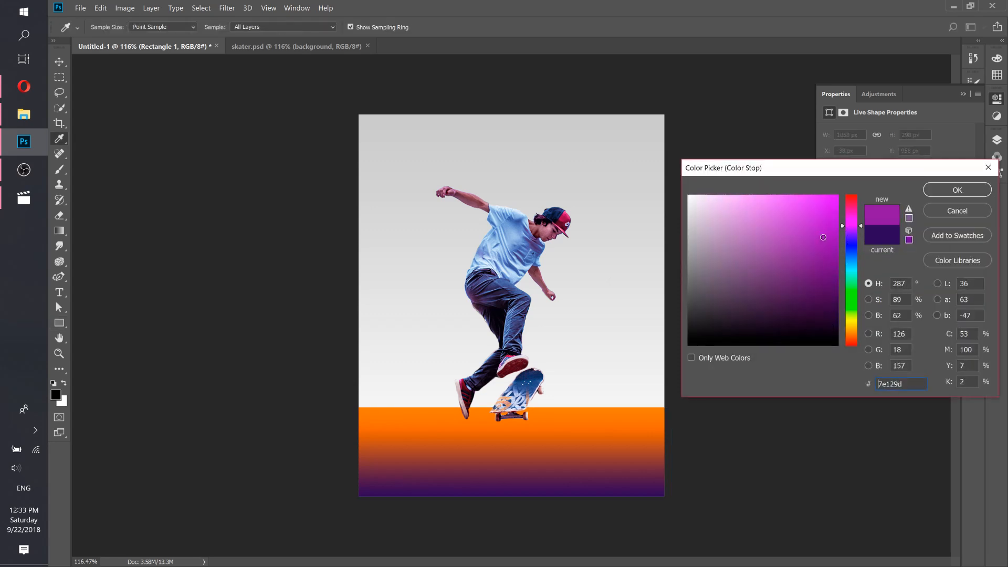
{"action": "mouse_move", "coordinate": [823, 238]}
{"action": "left_mouse_down"}
{"action": "mouse_move", "coordinate": [831, 220]}
{"action": "mouse_move", "coordinate": [833, 227]}
{"action": "left_mouse_up"}
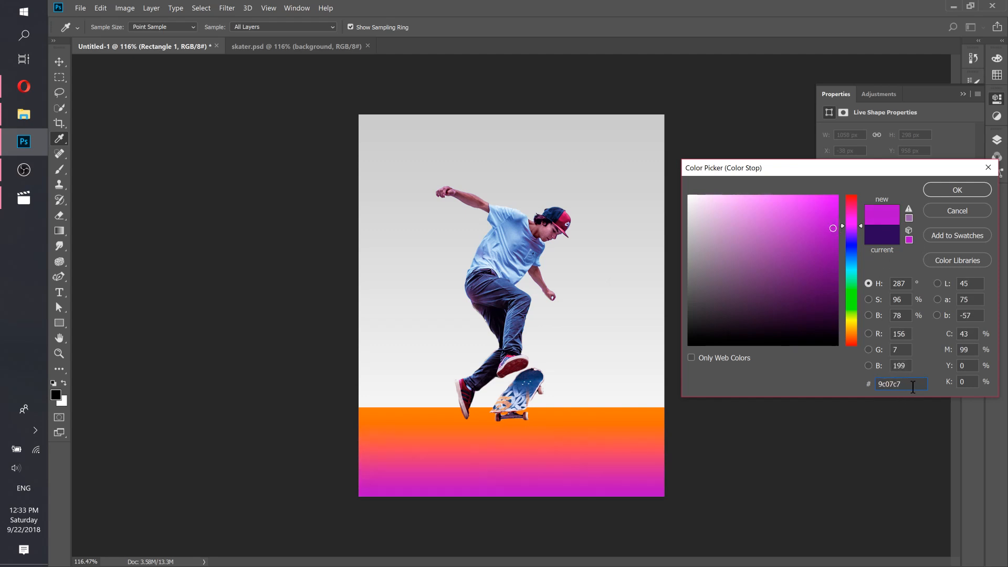
{"action": "double_click", "coordinate": [913, 386]}
{"action": "left_click", "coordinate": [940, 194]}
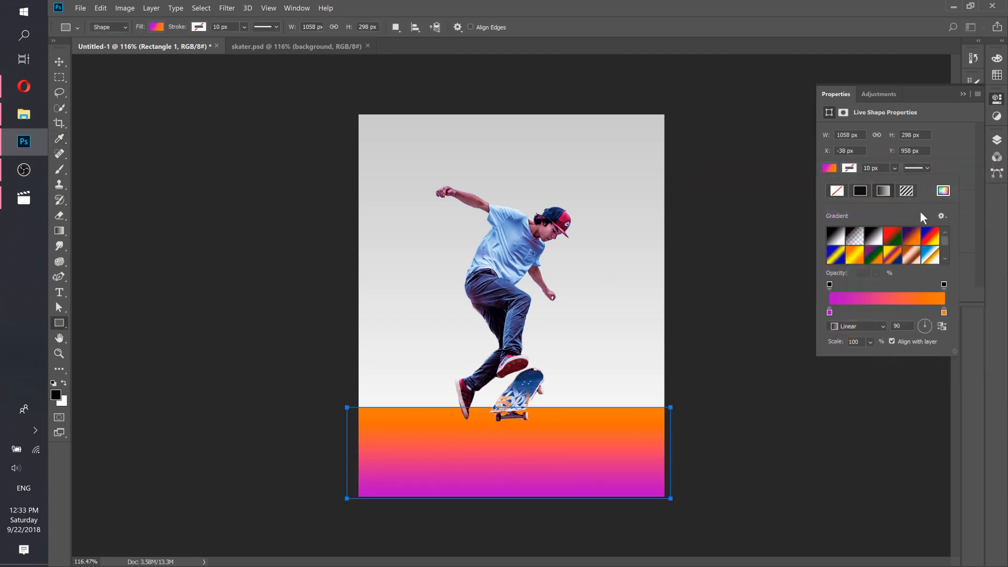
Change the orange color stop of the floor rectangle's gradient to deep violet #420899
{"action": "double_click", "coordinate": [945, 313]}
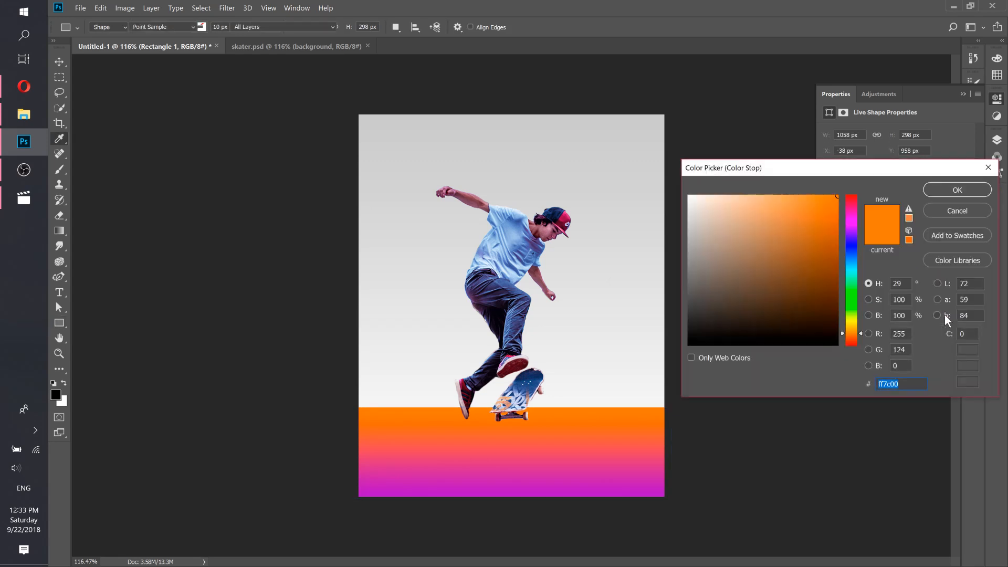
{"action": "mouse_move", "coordinate": [850, 229]}
{"action": "left_mouse_down"}
{"action": "mouse_move", "coordinate": [830, 229]}
{"action": "mouse_move", "coordinate": [832, 257]}
{"action": "left_mouse_up"}
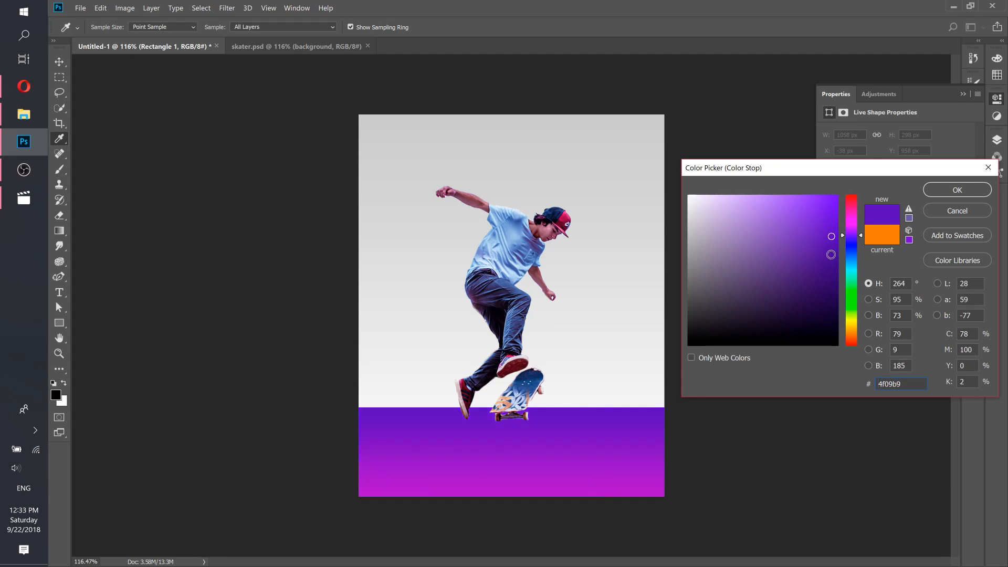
{"action": "left_click", "coordinate": [831, 255]}
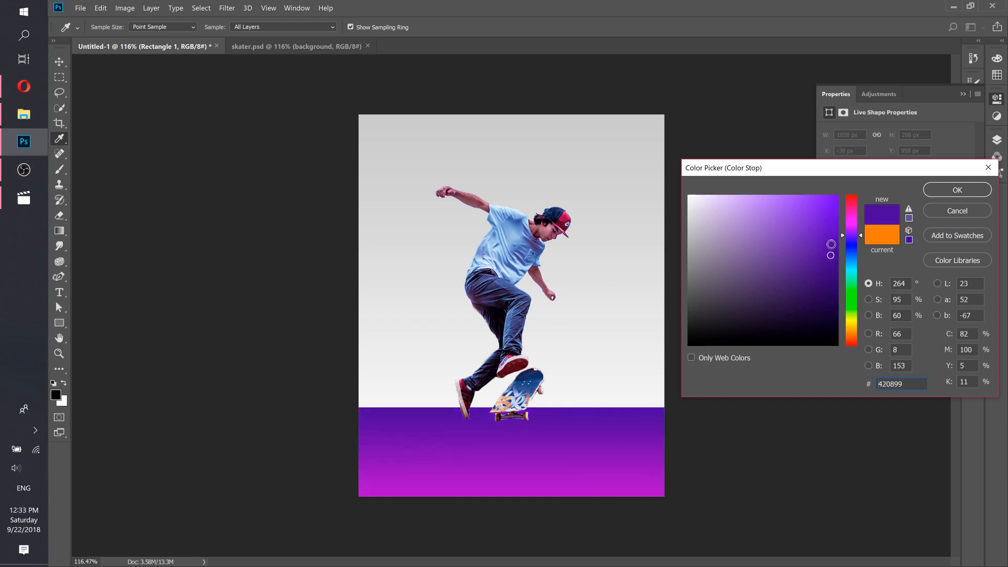
{"action": "left_click", "coordinate": [957, 190]}
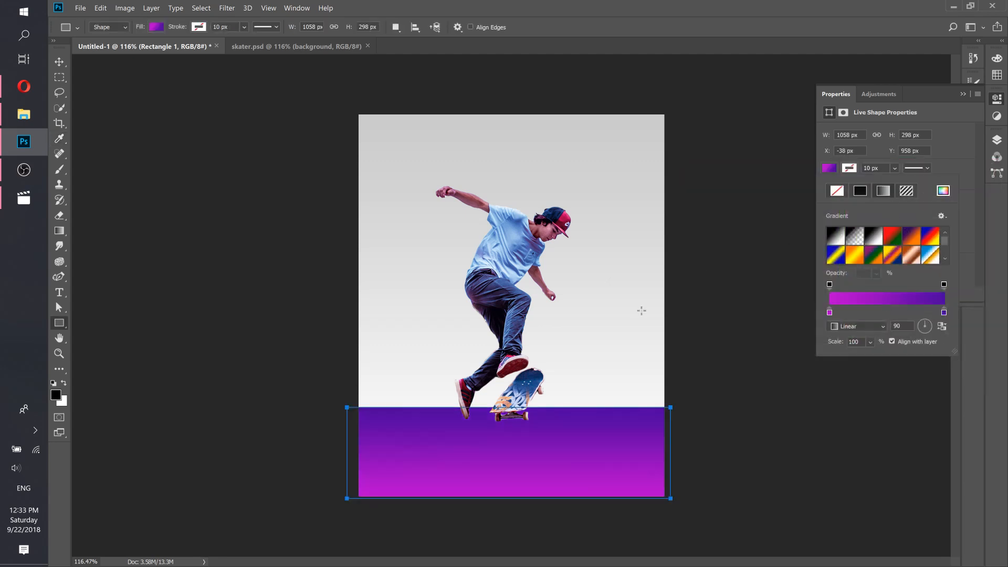
Move the guy and skate layers together slightly down so the skater overlaps the floor more, and deselect them
{"action": "left_click", "coordinate": [997, 140]}
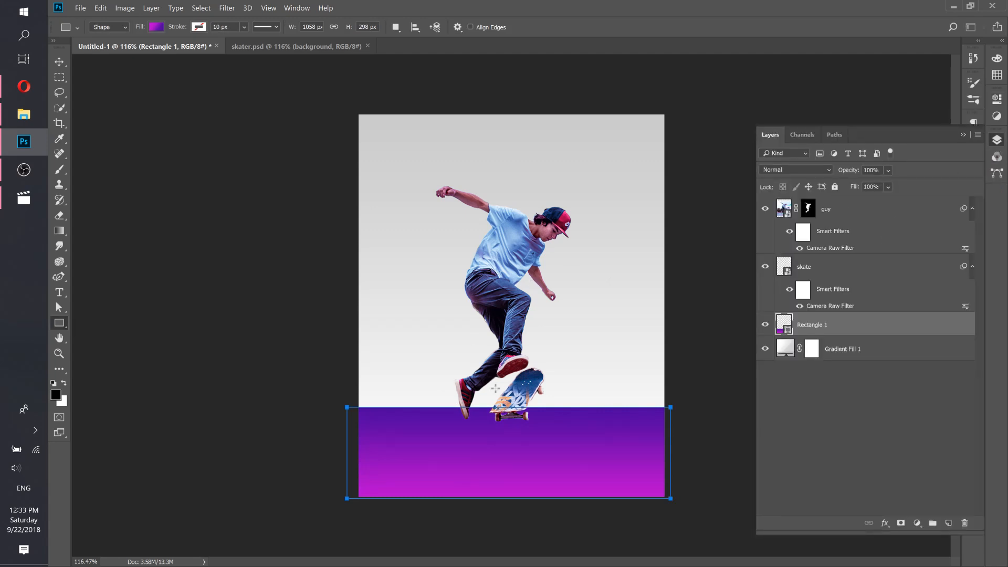
{"action": "left_click", "coordinate": [855, 217]}
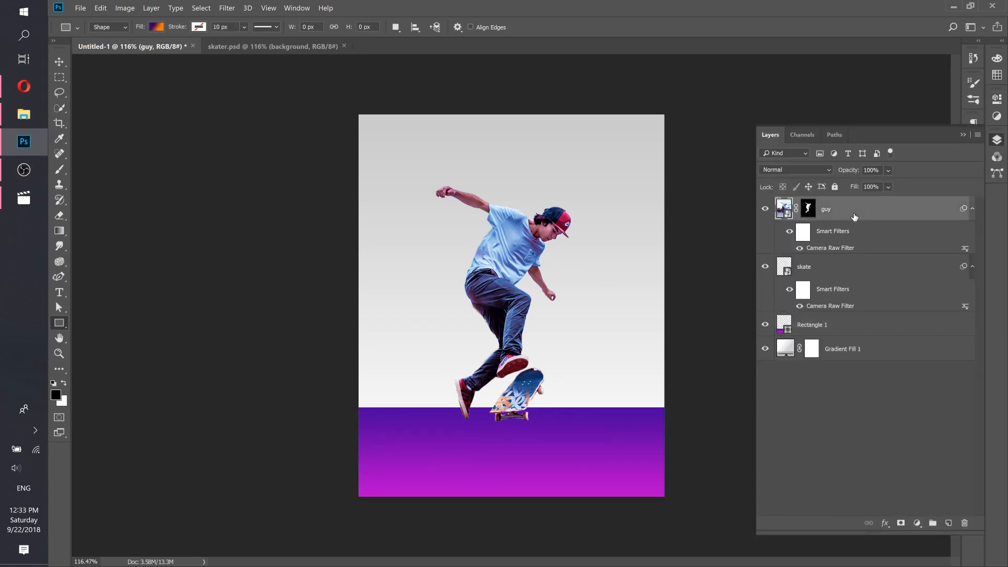
{"action": "left_click", "coordinate": [820, 269], "text": "shift"}
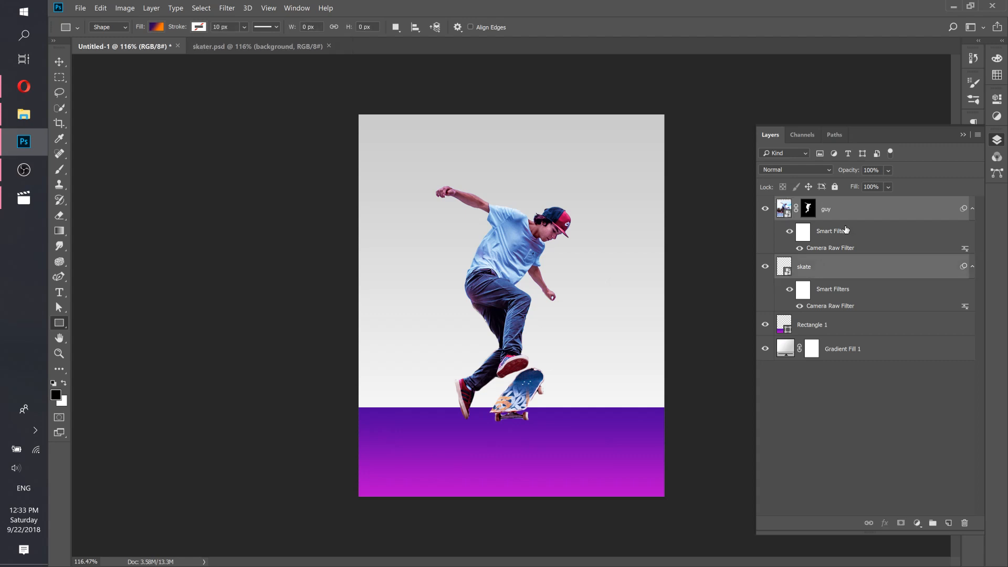
{"action": "left_click", "coordinate": [59, 61]}
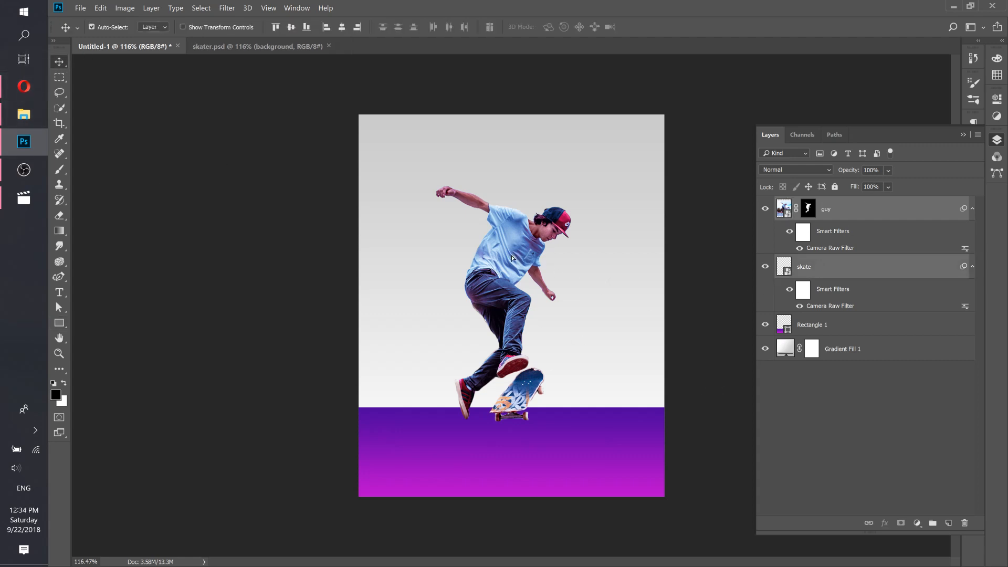
{"action": "left_click_drag", "start_coordinate": [514, 256], "coordinate": [513, 276]}
{"action": "left_click", "coordinate": [874, 460]}
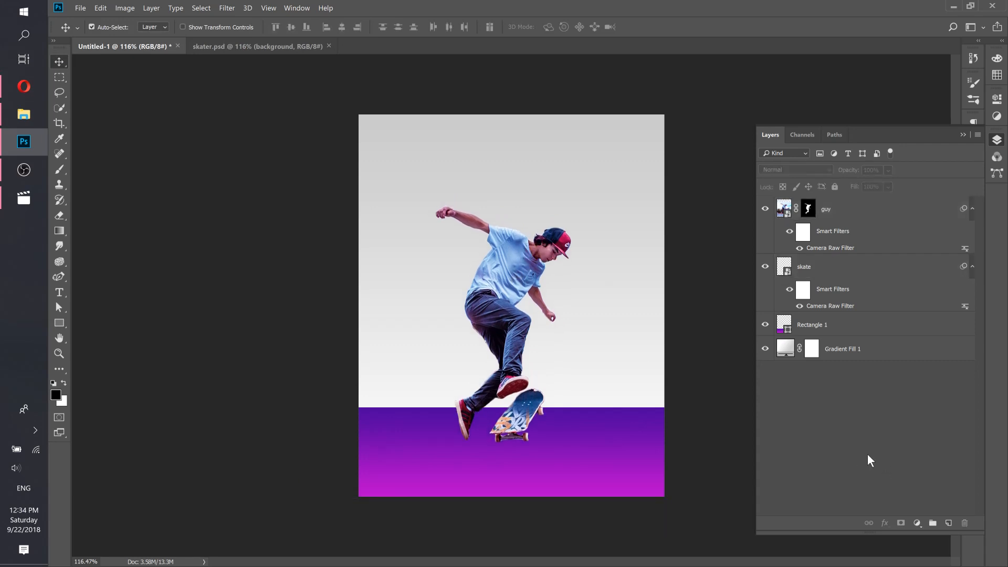
Add the white text "new" in 16 pt Rhinos Rocks Medium above the skater's outstretched hand, using skater.psd as reference
{"action": "left_click", "coordinate": [60, 295]}
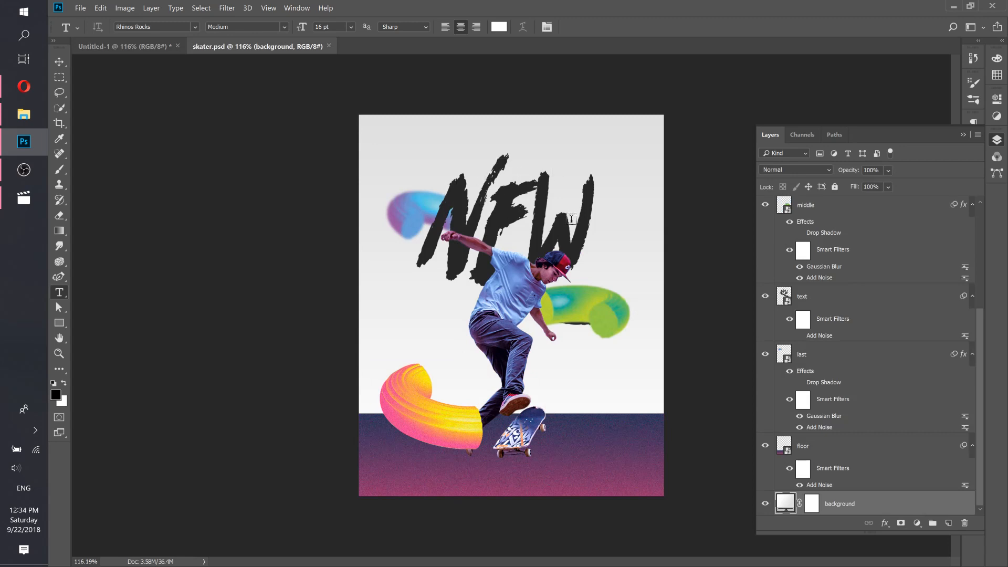
{"action": "left_click", "coordinate": [124, 46]}
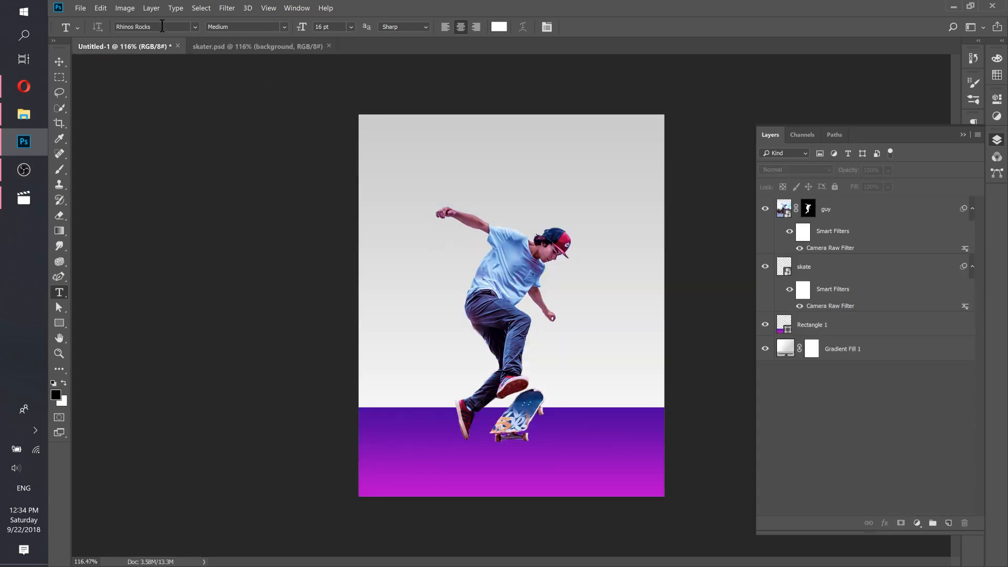
{"action": "left_click", "coordinate": [161, 25]}
{"action": "left_click", "coordinate": [414, 194]}
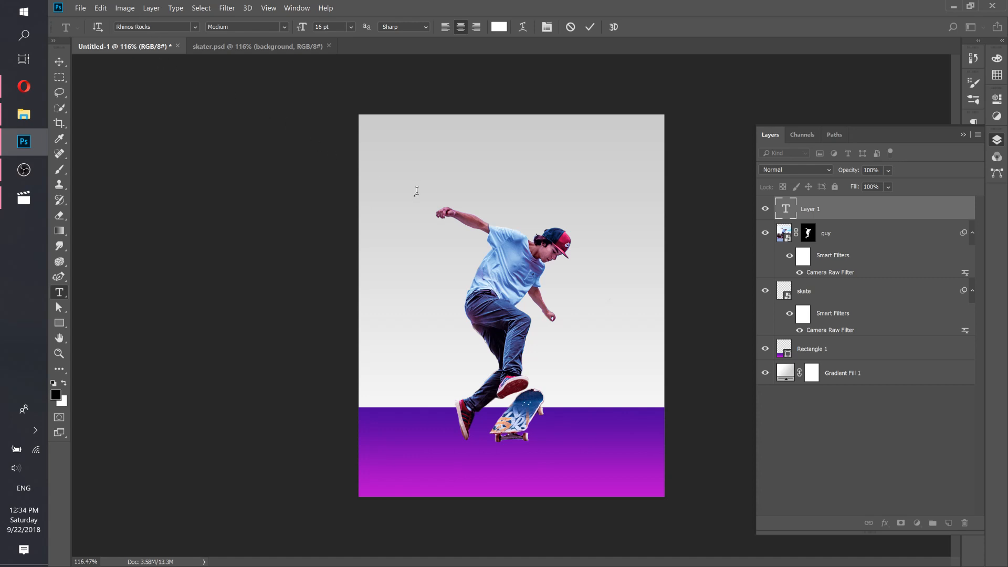
{"action": "type", "text": "NEW"}
{"action": "left_click", "coordinate": [590, 27]}
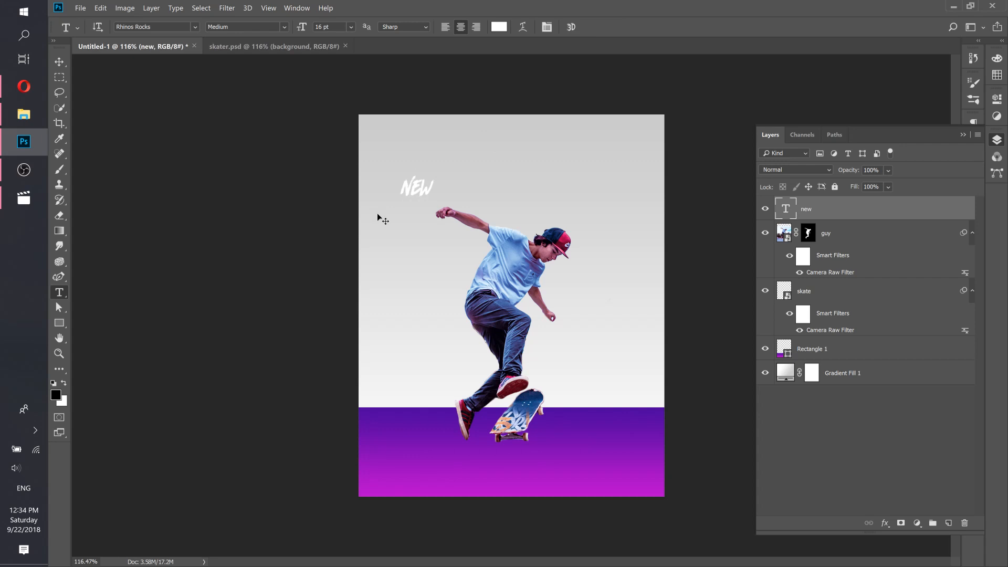
Scale the text to about 595.5% across the skater's upper body and place its layer directly beneath the guy layer
{"action": "key", "text": "ctrl+t"}
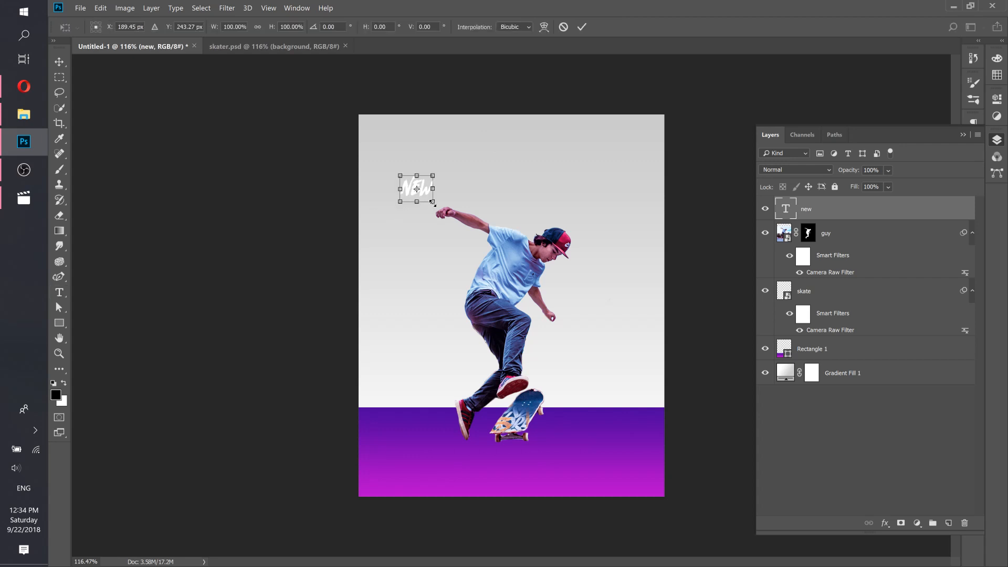
{"action": "left_click_drag", "start_coordinate": [436, 203], "coordinate": [604, 334]}
{"action": "mouse_move", "coordinate": [517, 270]}
{"action": "left_mouse_down"}
{"action": "mouse_move", "coordinate": [523, 284]}
{"action": "mouse_move", "coordinate": [524, 275]}
{"action": "left_mouse_up"}
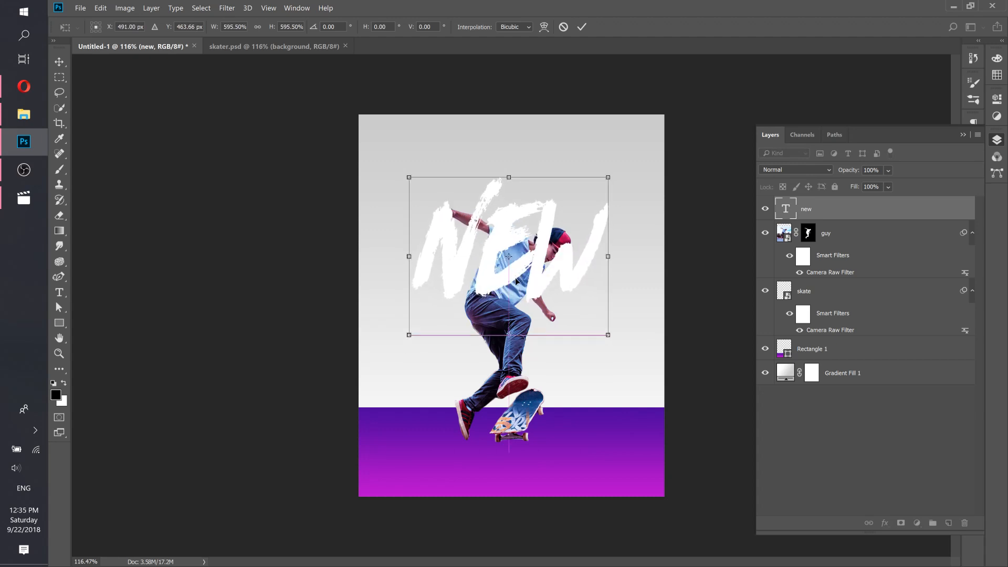
{"action": "left_click", "coordinate": [578, 27]}
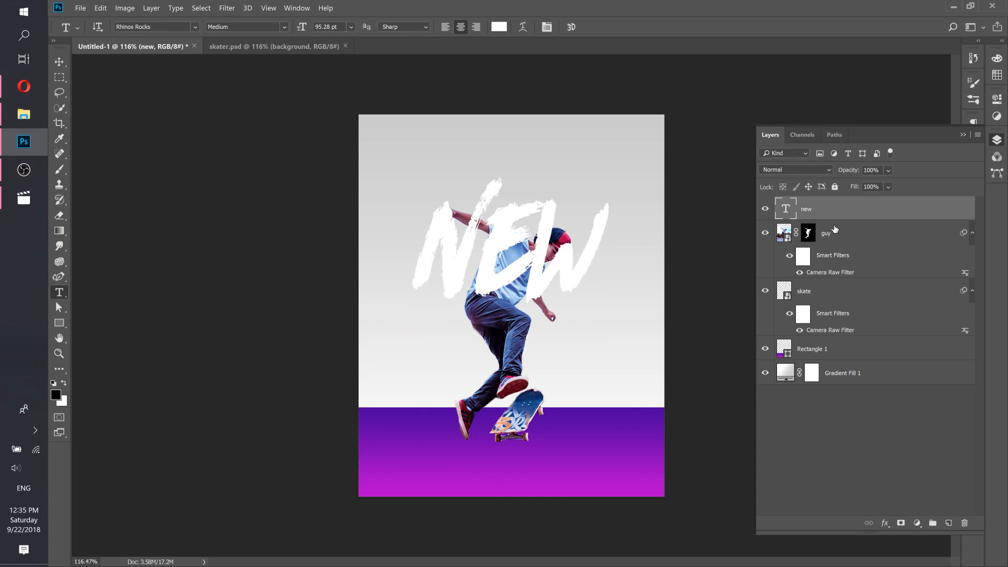
{"action": "left_click_drag", "start_coordinate": [854, 217], "coordinate": [863, 282]}
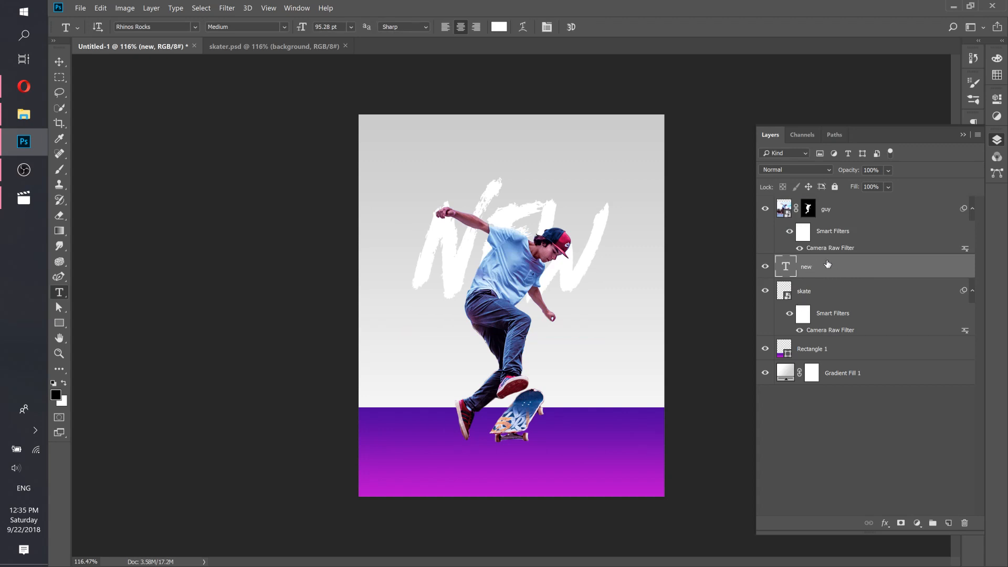
Change the color of the "new" text to dark navy #292a3f
{"action": "left_click", "coordinate": [962, 135]}
{"action": "left_click", "coordinate": [976, 143]}
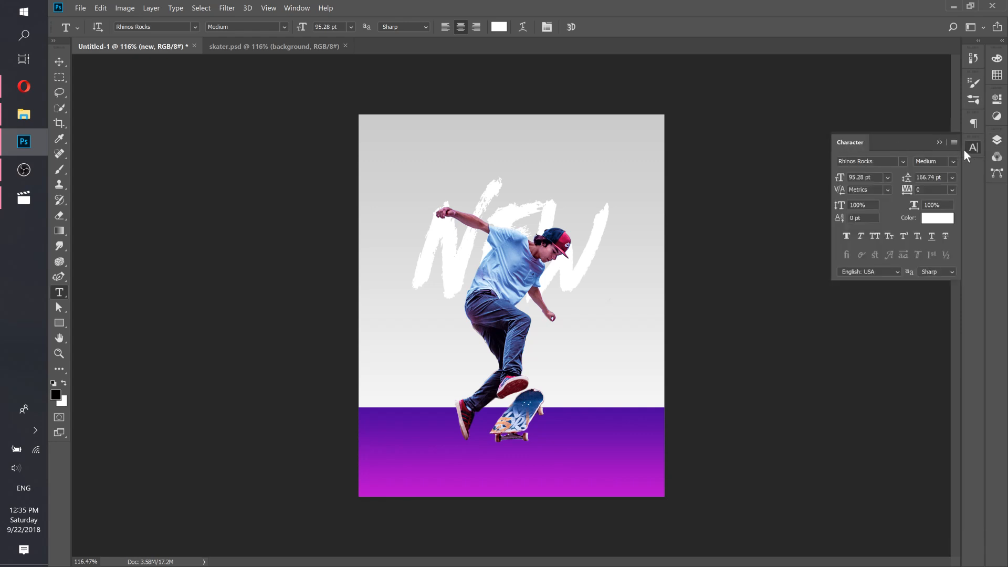
{"action": "left_click", "coordinate": [296, 8]}
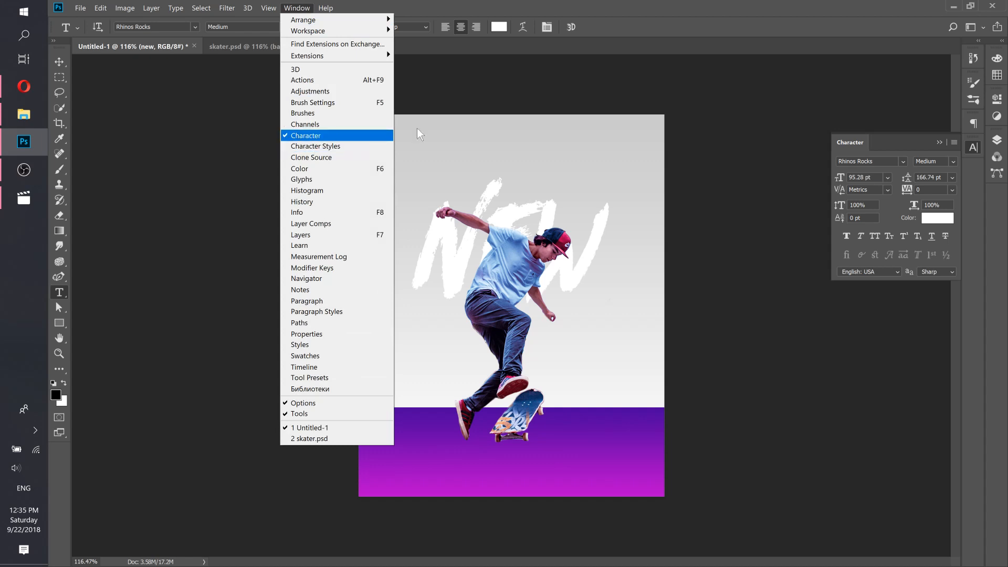
{"action": "left_click", "coordinate": [739, 3]}
{"action": "left_click", "coordinate": [934, 220]}
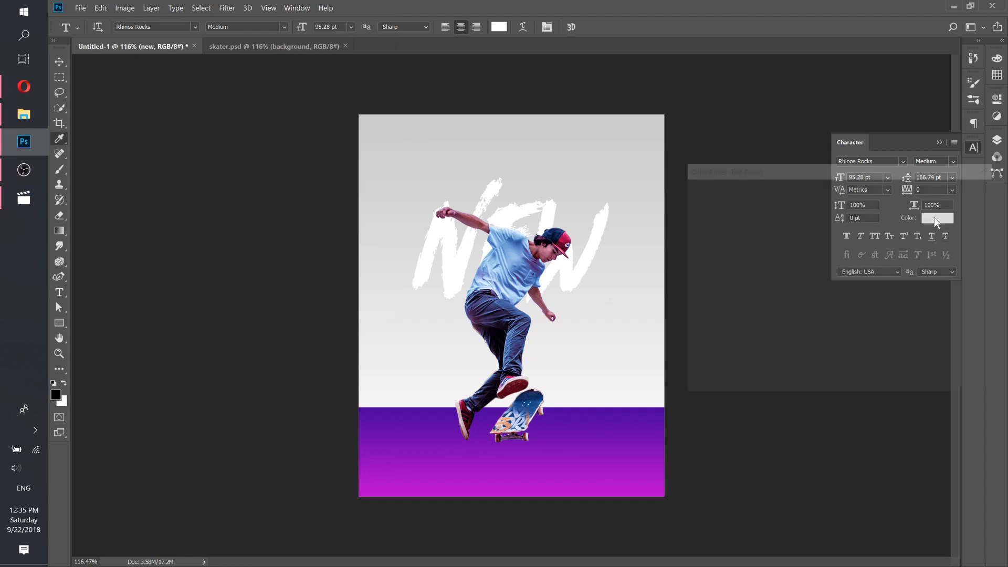
{"action": "mouse_move", "coordinate": [738, 270]}
{"action": "left_mouse_down"}
{"action": "mouse_move", "coordinate": [676, 326]}
{"action": "mouse_move", "coordinate": [682, 316]}
{"action": "left_mouse_up"}
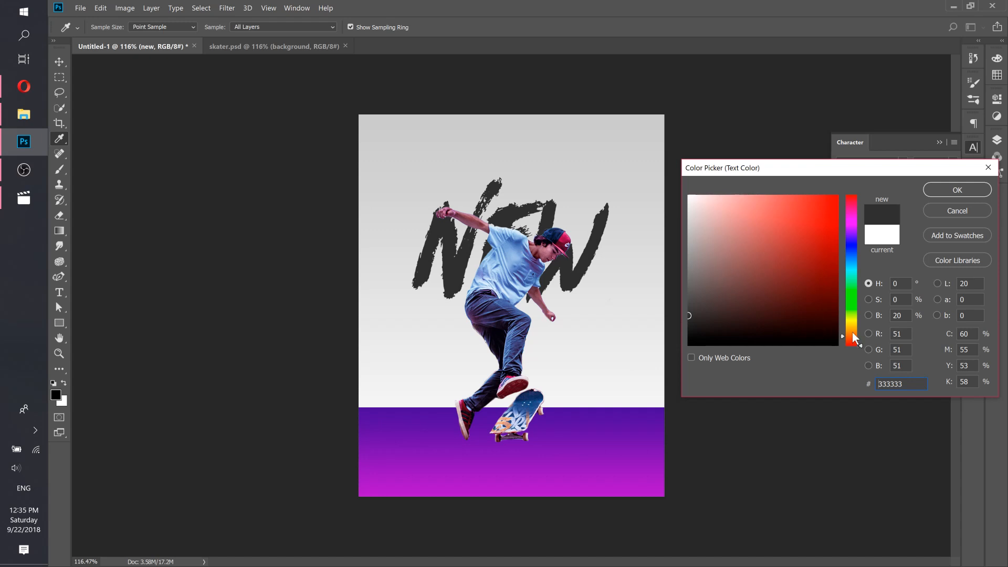
{"action": "left_click_drag", "start_coordinate": [856, 344], "coordinate": [856, 247]}
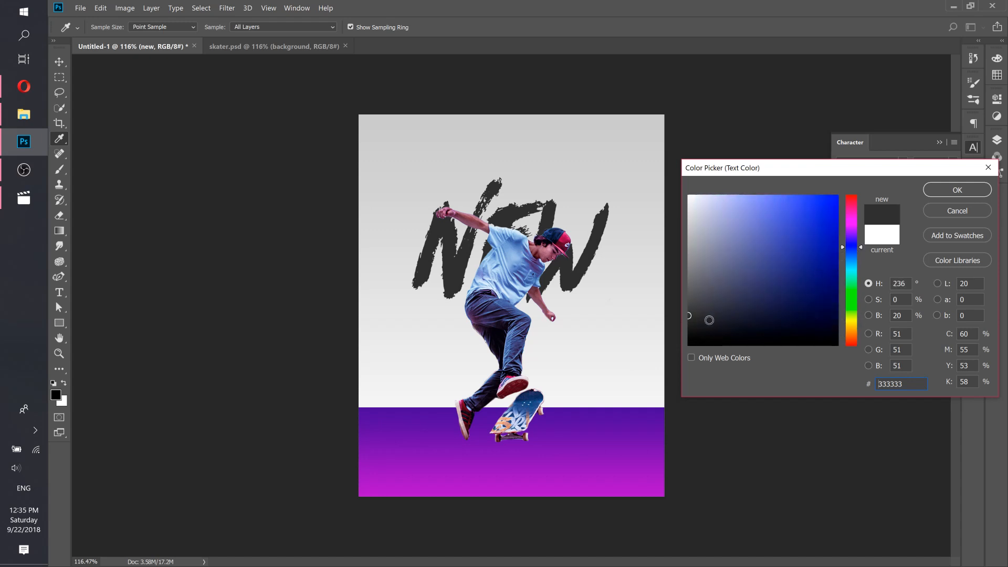
{"action": "left_click_drag", "start_coordinate": [696, 322], "coordinate": [742, 309]}
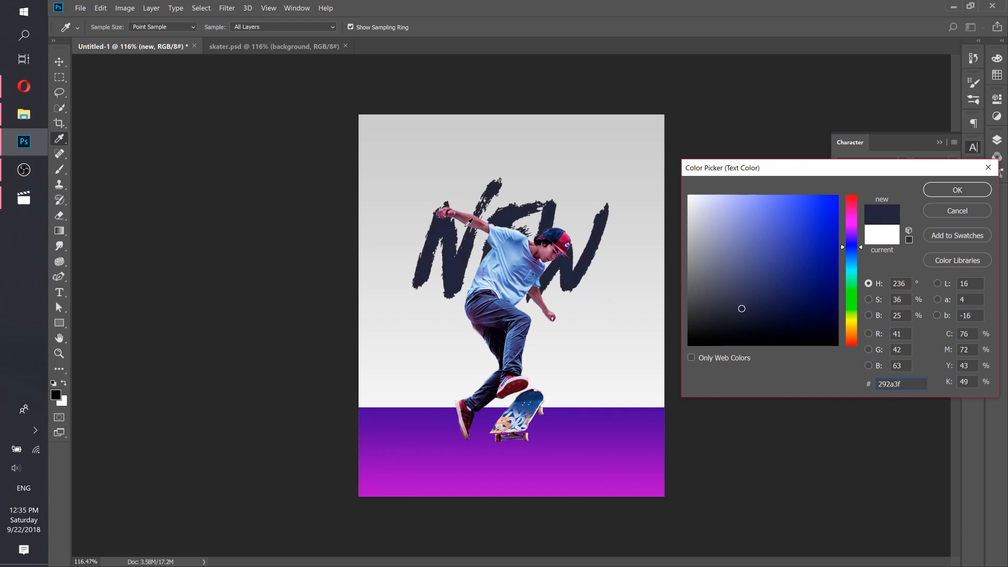
{"action": "left_click", "coordinate": [958, 191]}
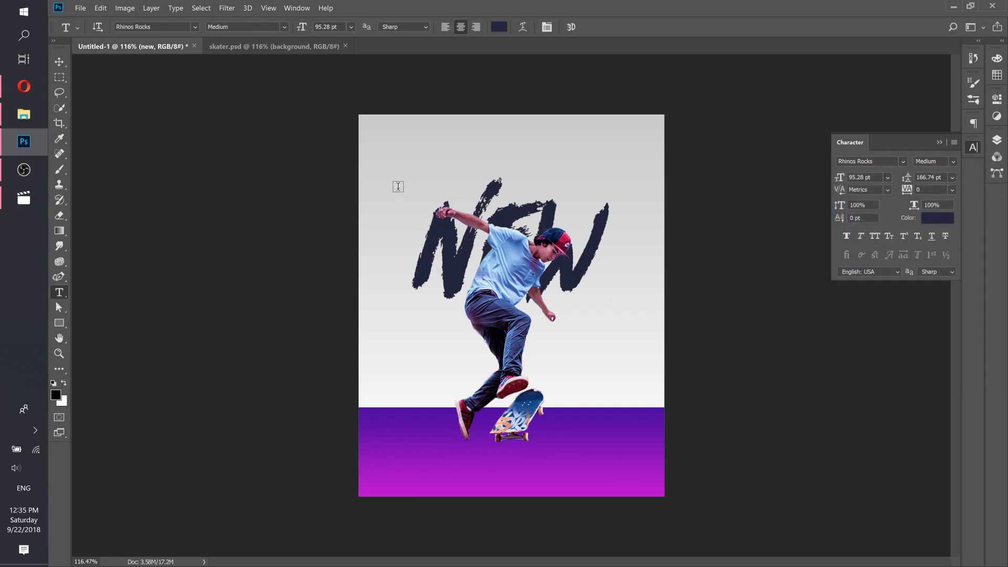
Move the "new" text straight up slightly behind the skater, using skater.psd as the placement reference
{"action": "left_click", "coordinate": [253, 46]}
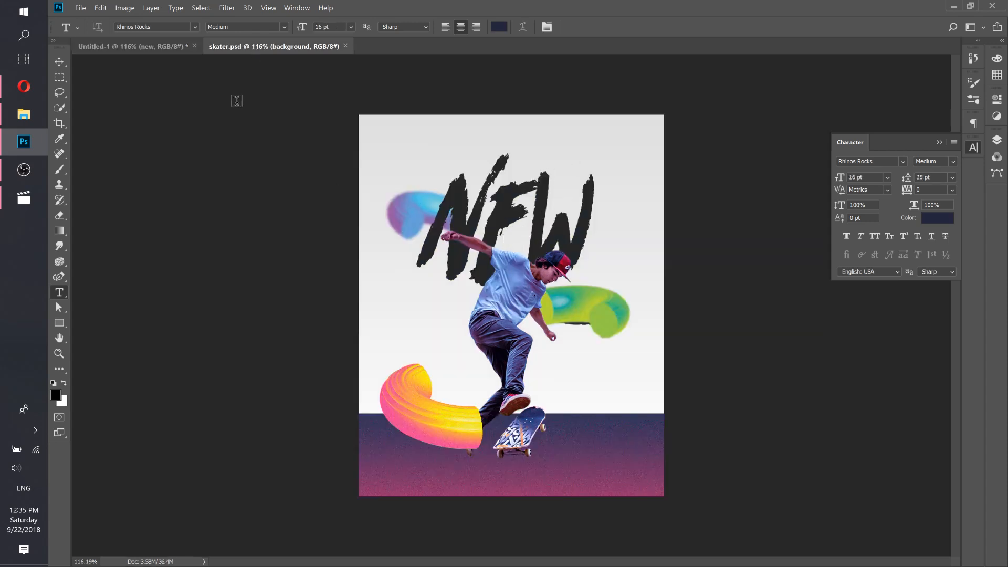
{"action": "left_click", "coordinate": [158, 49]}
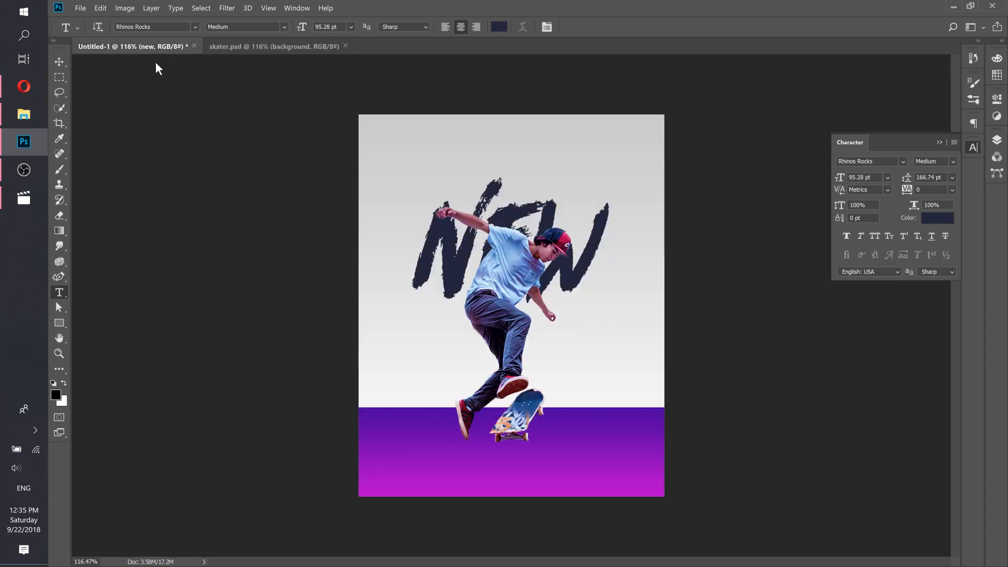
{"action": "left_click", "coordinate": [59, 62]}
{"action": "mouse_move", "coordinate": [494, 193]}
{"action": "left_mouse_down"}
{"action": "mouse_move", "coordinate": [490, 172]}
{"action": "mouse_move", "coordinate": [494, 181]}
{"action": "left_mouse_up"}
{"action": "left_click", "coordinate": [295, 51]}
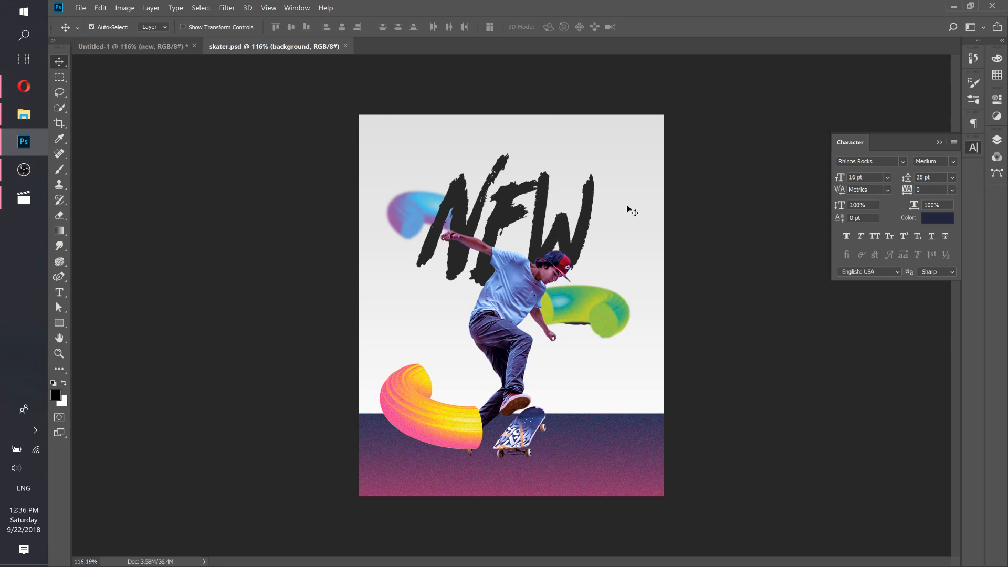
{"action": "left_click", "coordinate": [156, 49]}
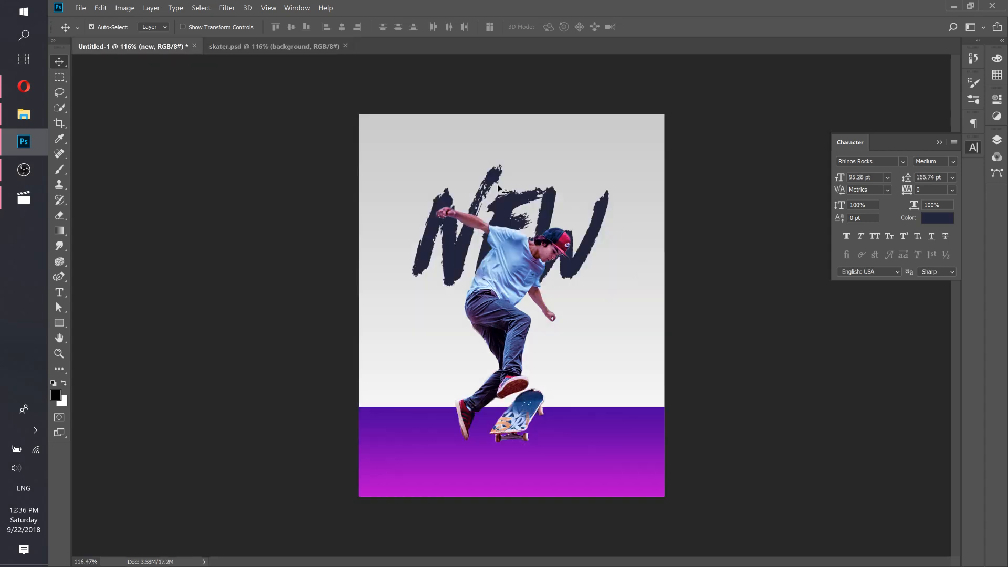
{"action": "left_click_drag", "start_coordinate": [517, 200], "coordinate": [518, 195]}
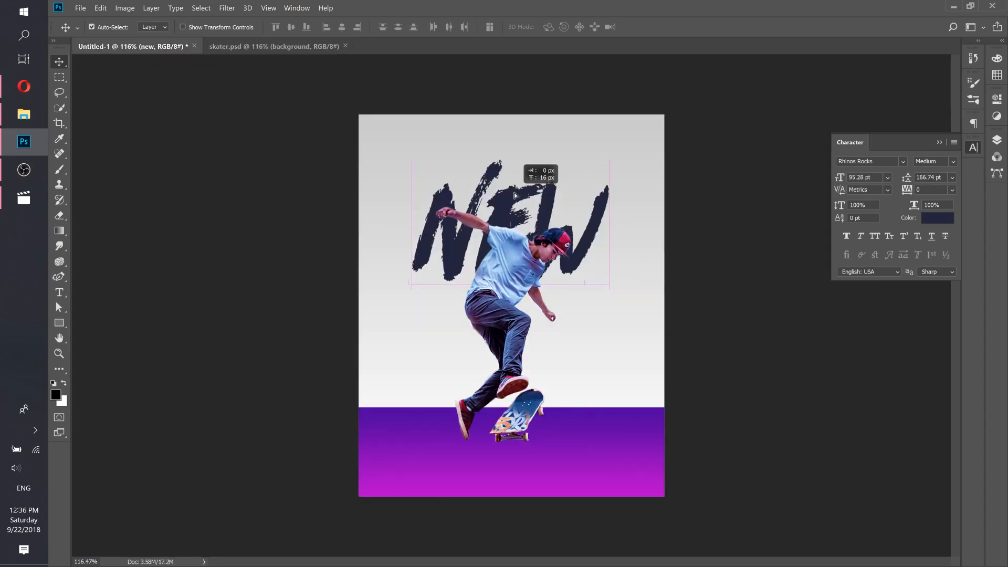
{"action": "left_click", "coordinate": [997, 142]}
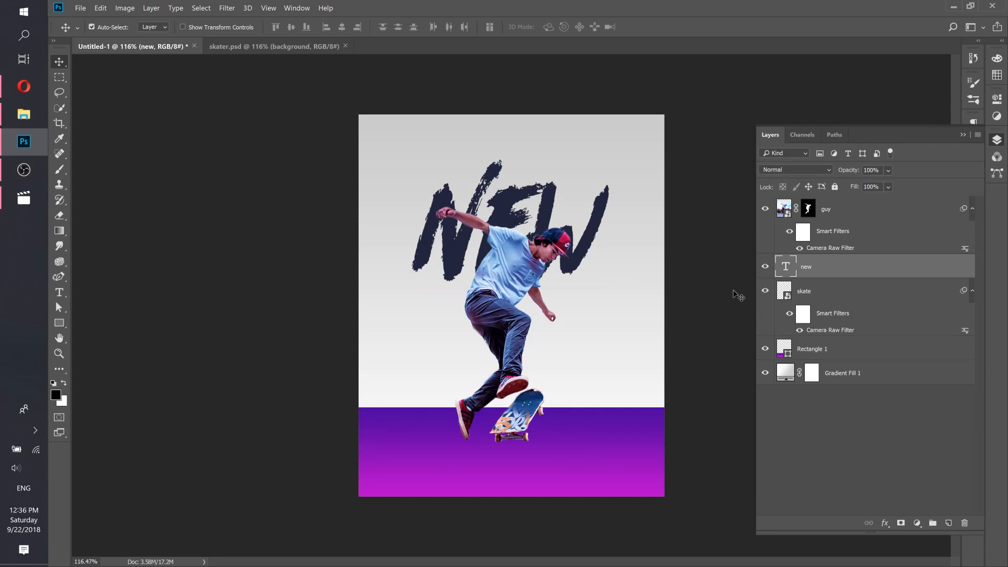
{"action": "key", "text": "ctrl+t"}
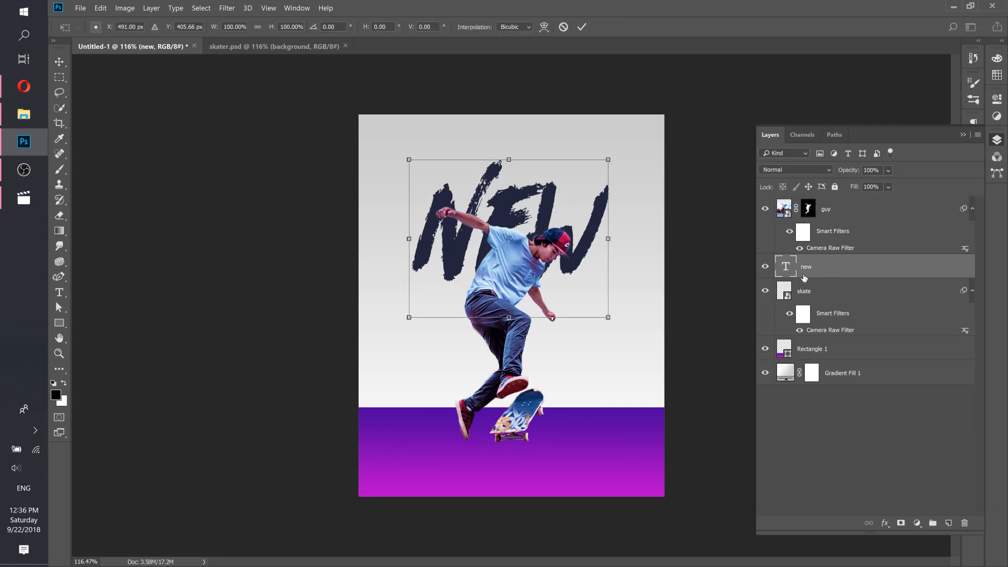
{"action": "right_click", "coordinate": [519, 196]}
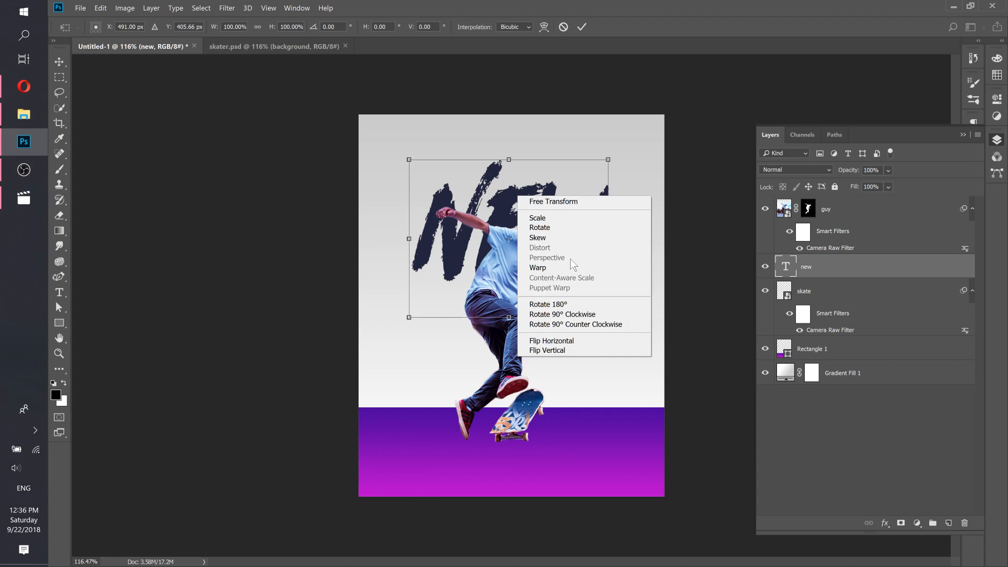
{"action": "left_click", "coordinate": [490, 187]}
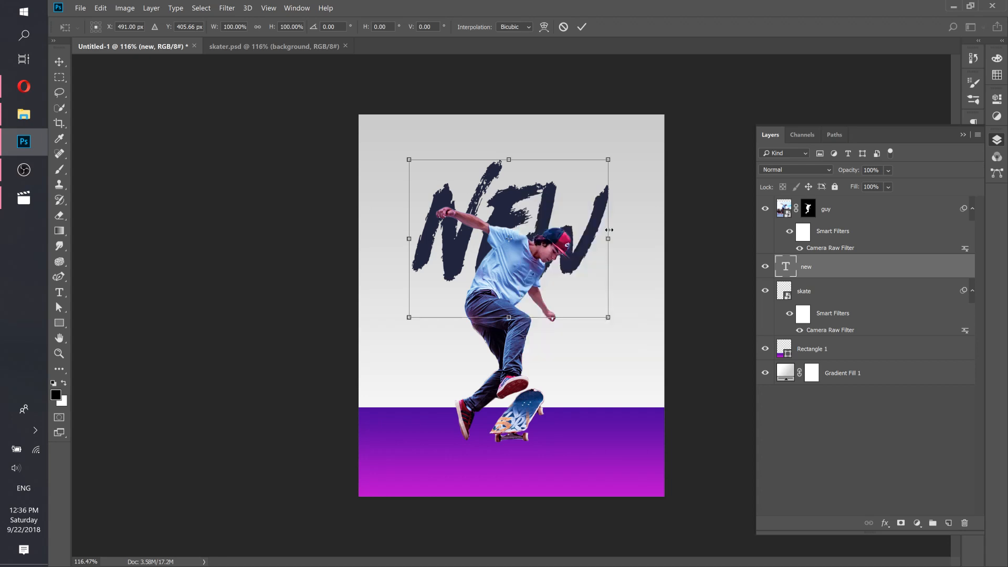
{"action": "left_click", "coordinate": [565, 27]}
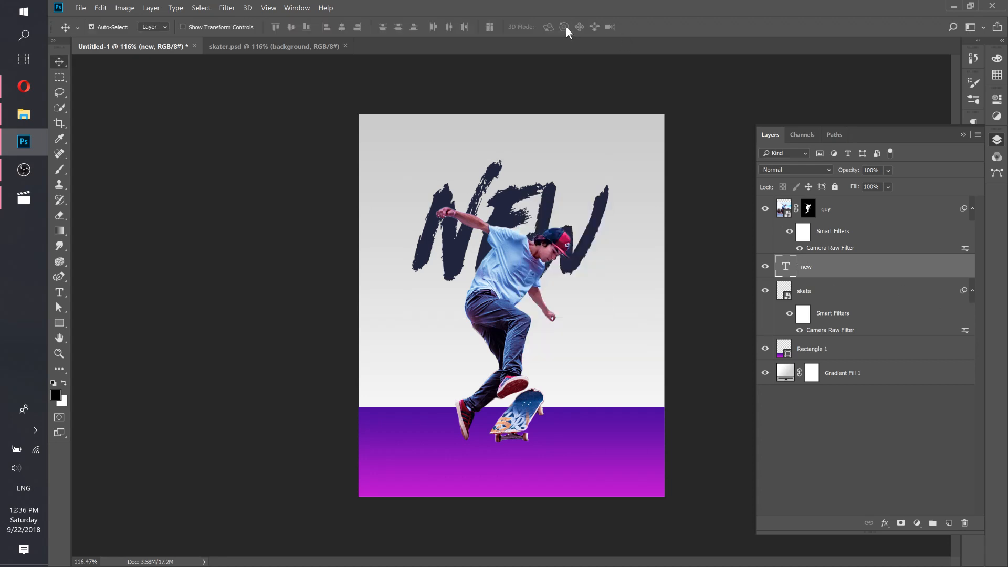
Convert the "new" text layer to a smart object
{"action": "right_click", "coordinate": [869, 269]}
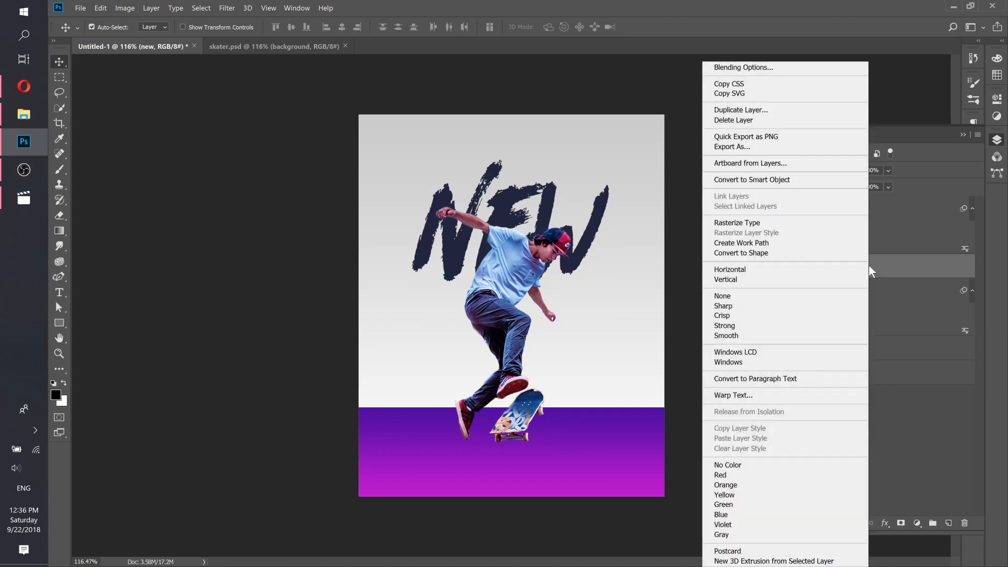
{"action": "left_click", "coordinate": [758, 186]}
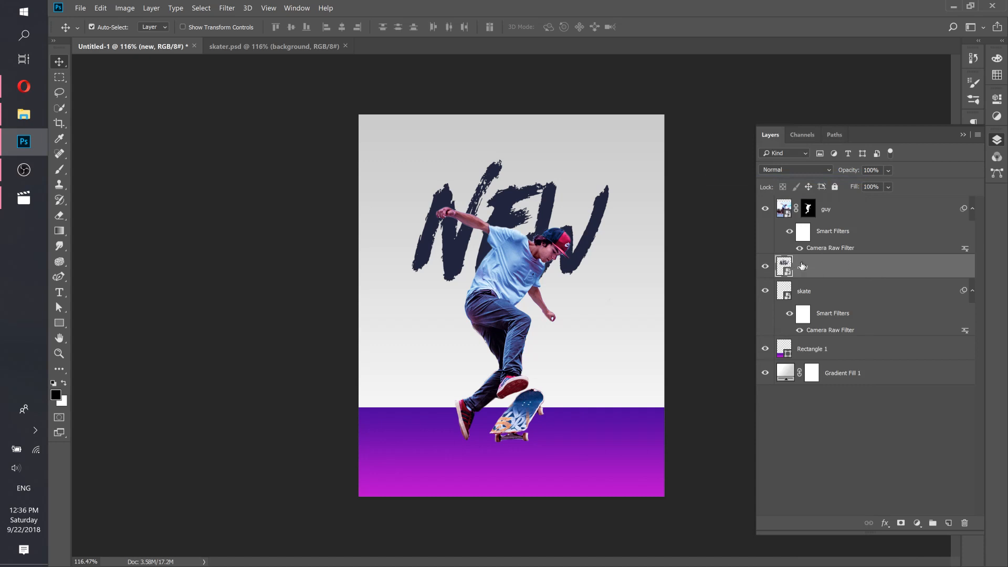
Try a Perspective transform that narrows the upper edge of the "new" smart object, and undo it
{"action": "key", "text": "ctrl+t"}
{"action": "right_click", "coordinate": [521, 183]}
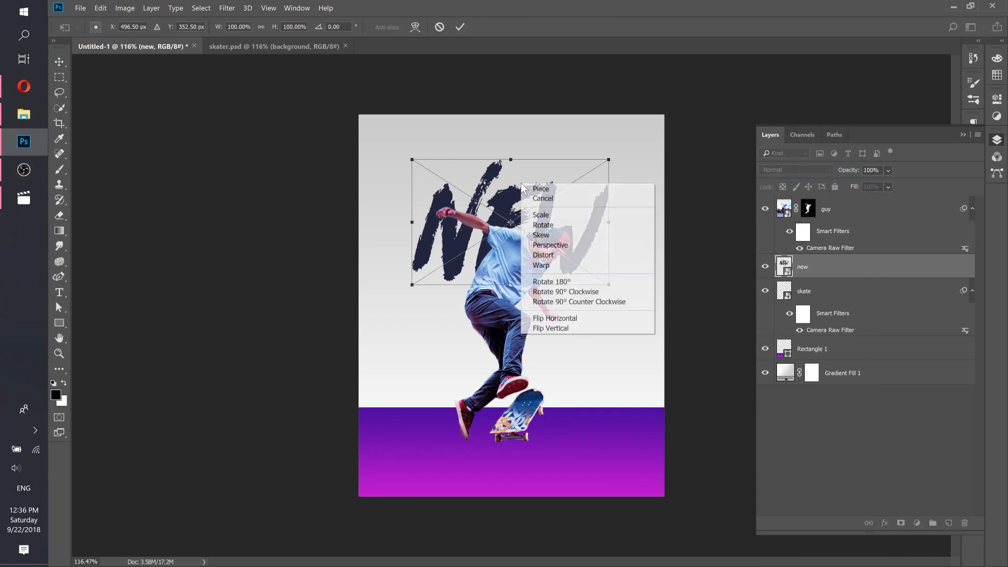
{"action": "left_click", "coordinate": [551, 246]}
{"action": "left_click_drag", "start_coordinate": [611, 162], "coordinate": [590, 165]}
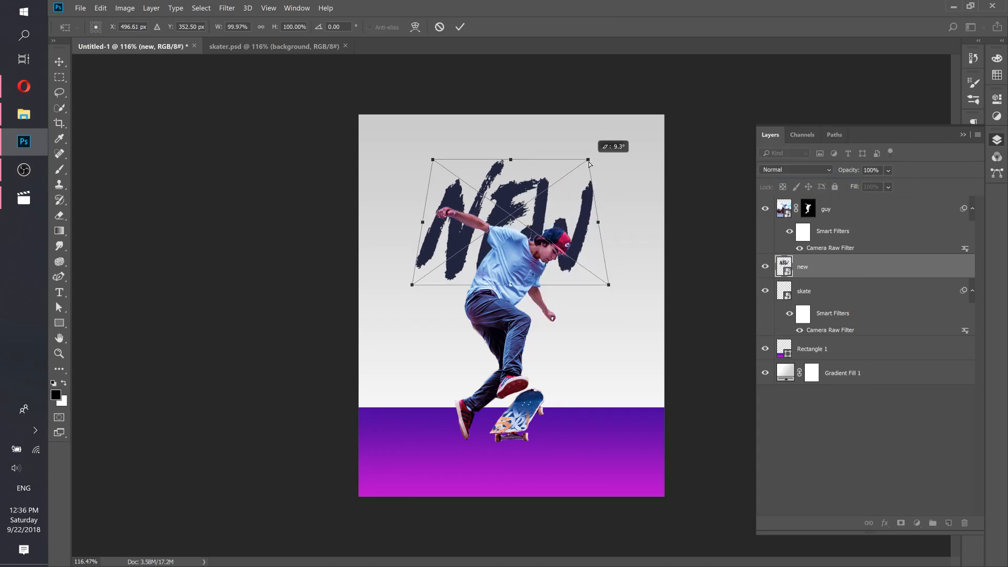
{"action": "mouse_move", "coordinate": [589, 165]}
{"action": "left_mouse_down"}
{"action": "mouse_move", "coordinate": [543, 167]}
{"action": "mouse_move", "coordinate": [595, 172]}
{"action": "mouse_move", "coordinate": [584, 172]}
{"action": "left_mouse_up"}
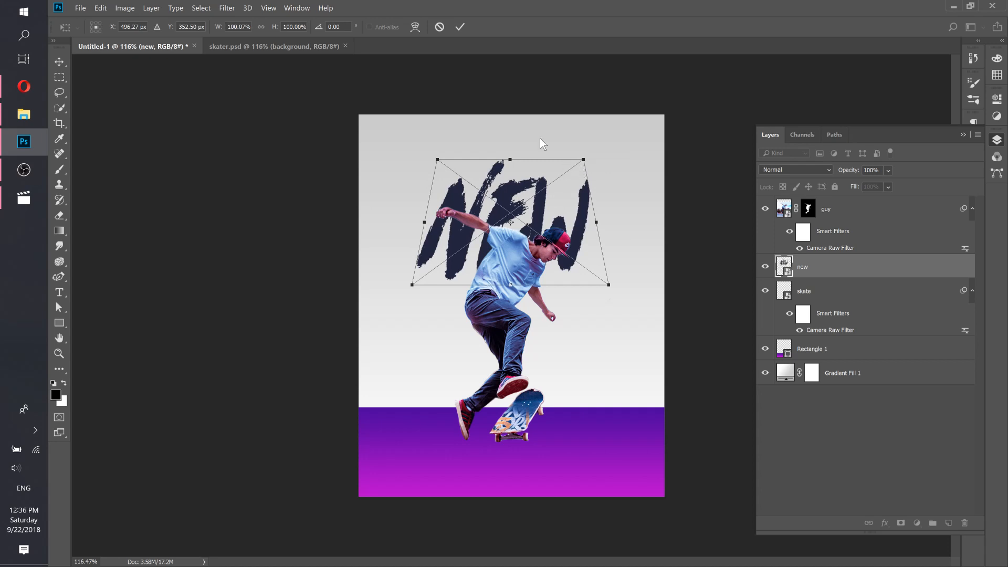
{"action": "left_click", "coordinate": [460, 27]}
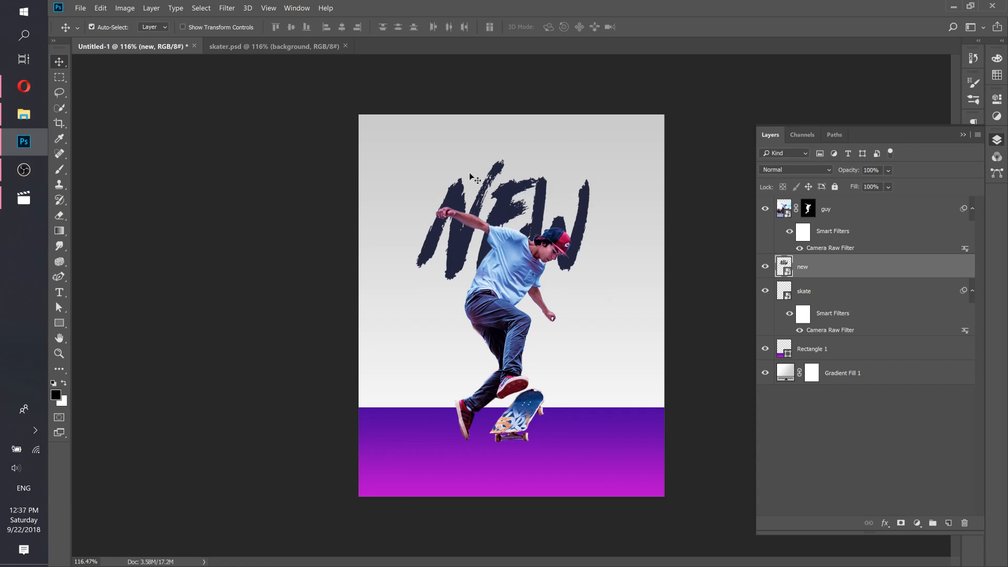
{"action": "left_click", "coordinate": [101, 8]}
{"action": "left_click", "coordinate": [111, 41]}
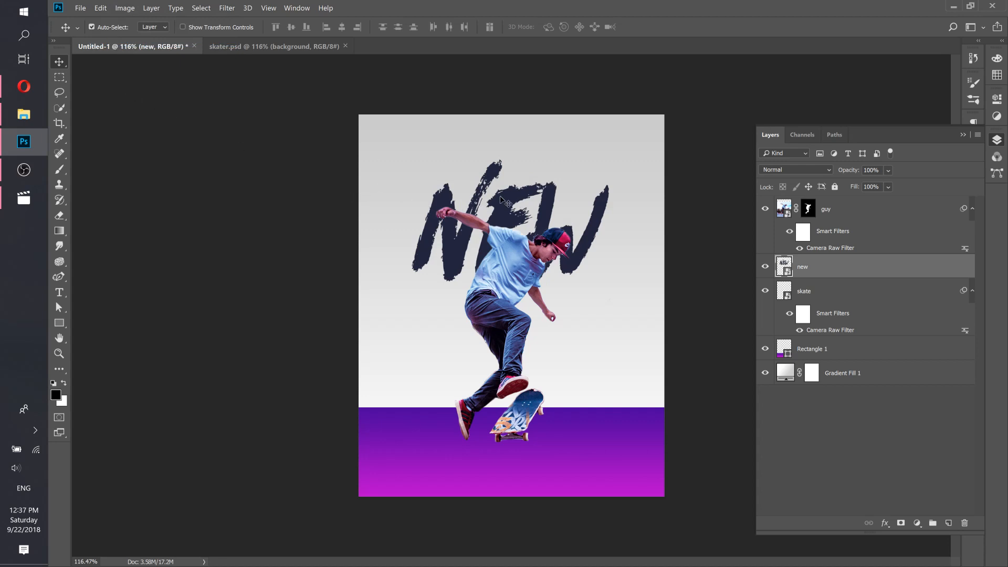
Nudge the "new" smart object slightly to the right and compare the poster with skater.psd
{"action": "left_click_drag", "start_coordinate": [499, 196], "coordinate": [502, 193]}
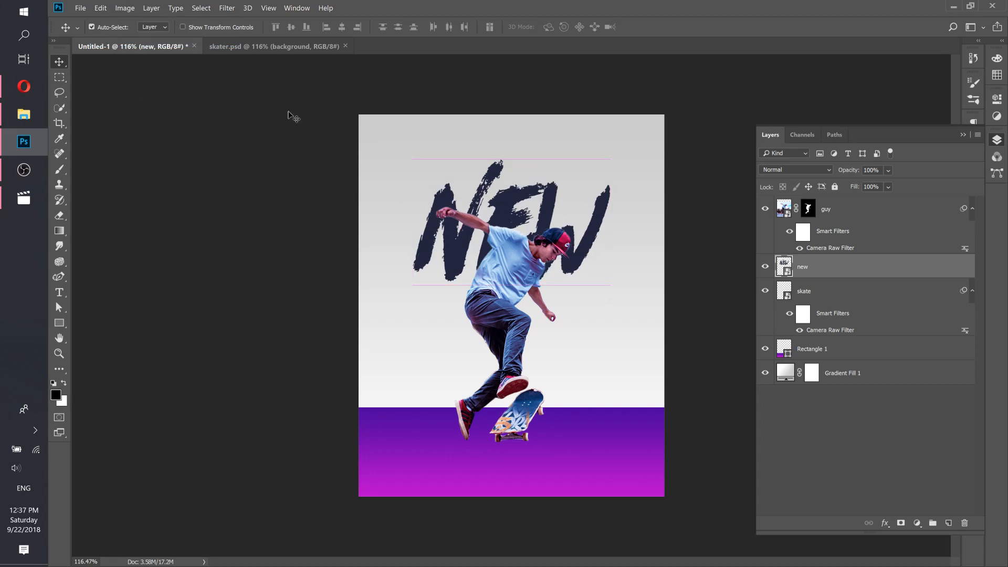
{"action": "left_click", "coordinate": [269, 46]}
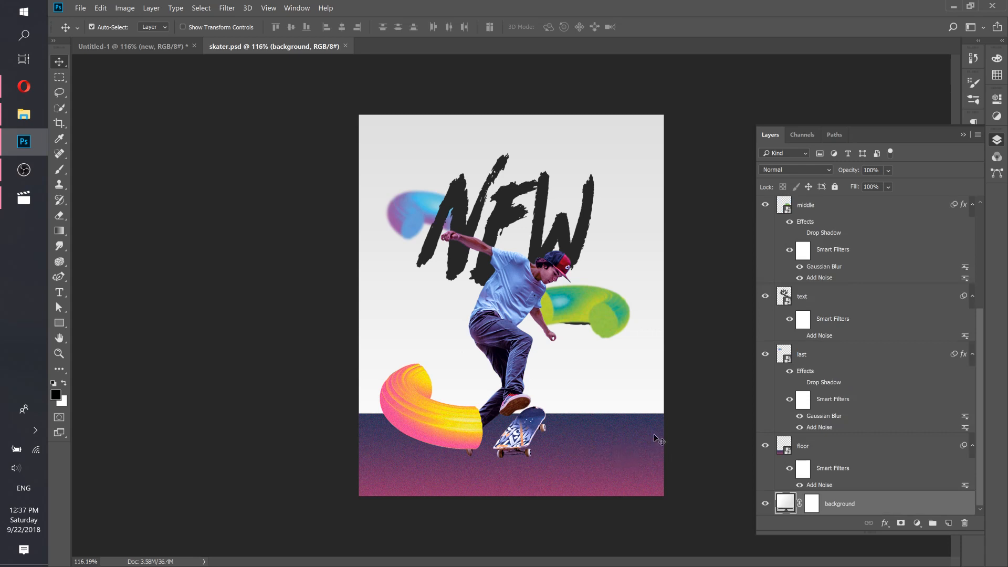
{"action": "left_click", "coordinate": [169, 46]}
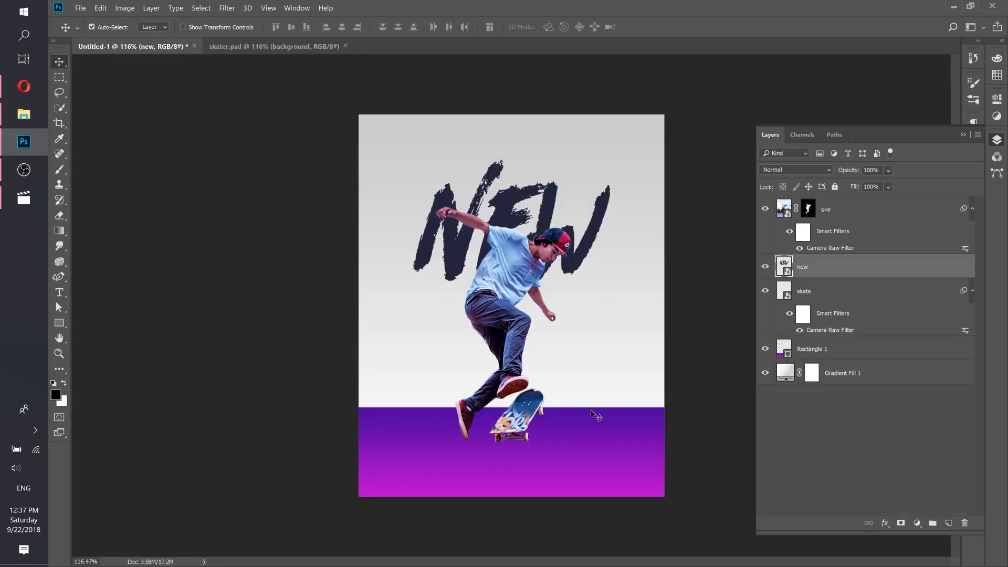
{"action": "left_click", "coordinate": [286, 45]}
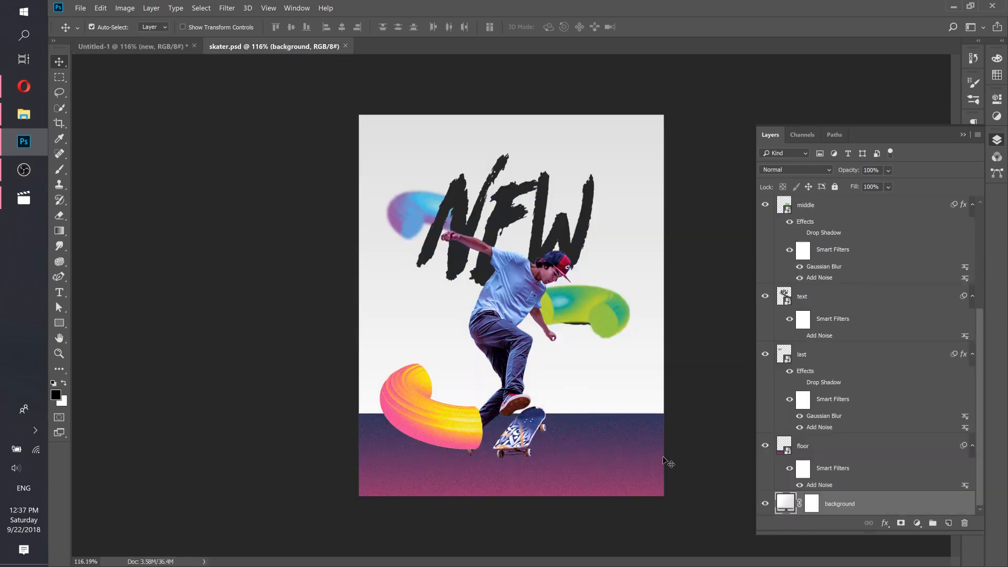
{"action": "left_click", "coordinate": [157, 45]}
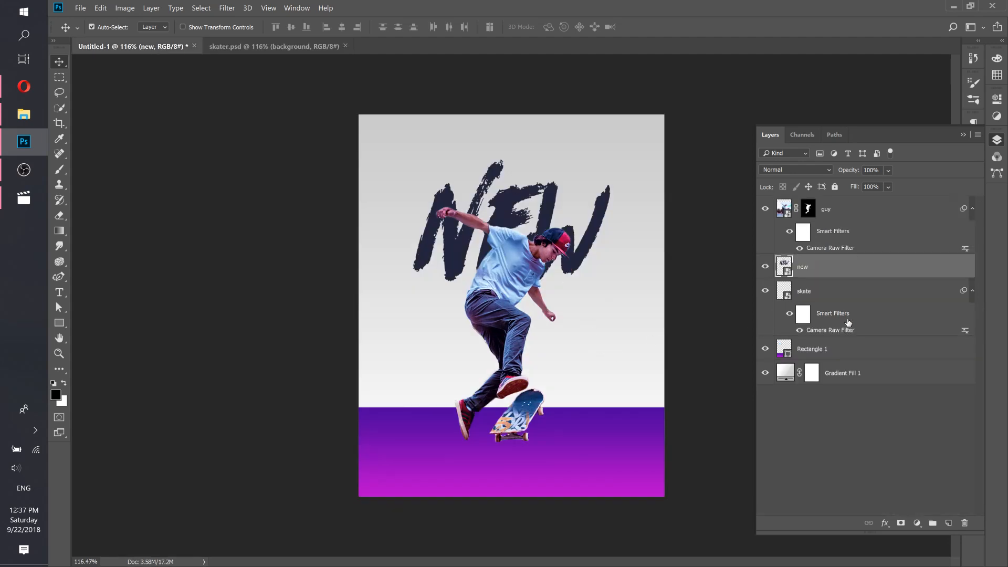
Convert the Rectangle 1 layer to a smart object and rename it "floor"
{"action": "left_click", "coordinate": [864, 348]}
{"action": "right_click", "coordinate": [897, 356]}
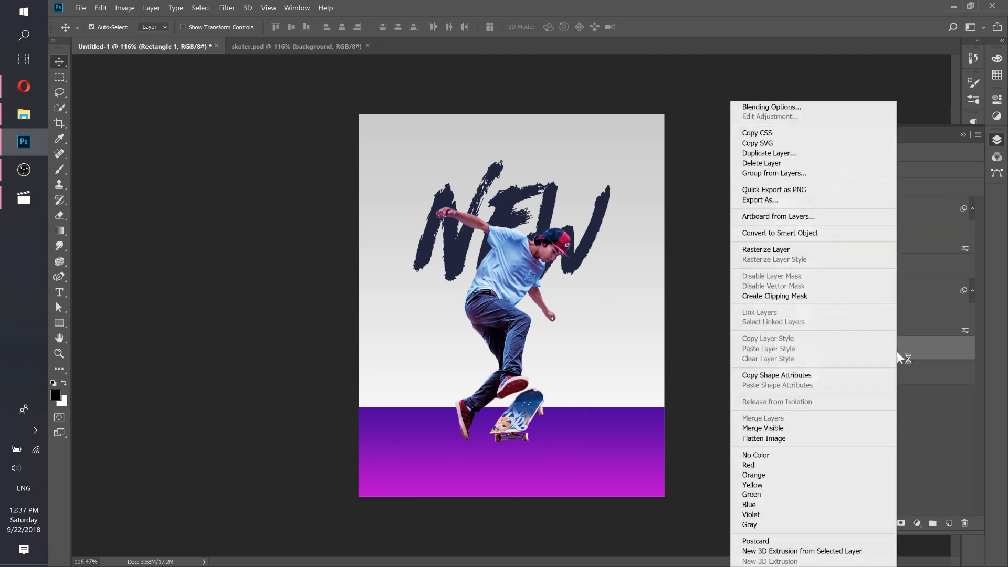
{"action": "left_click", "coordinate": [787, 233]}
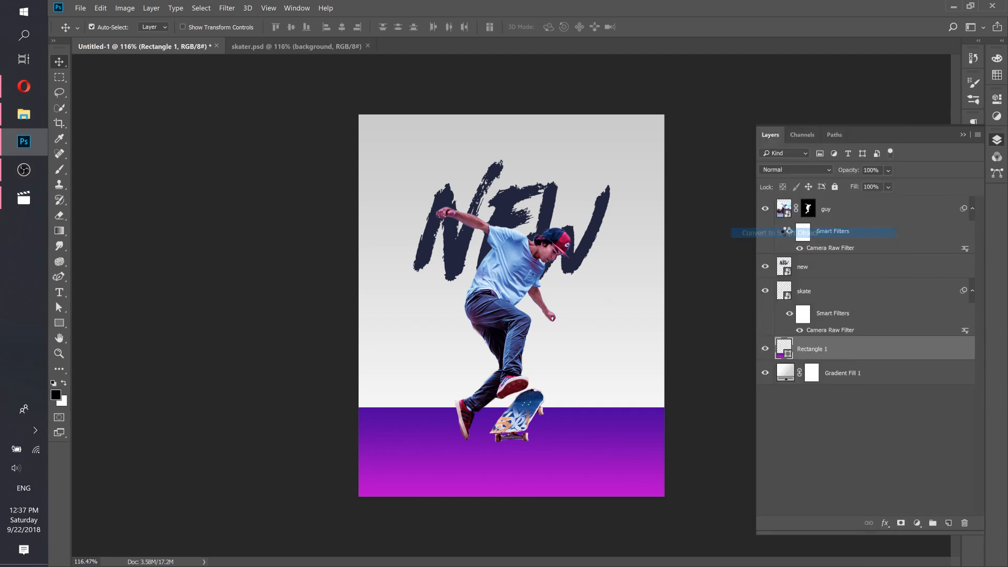
{"action": "double_click", "coordinate": [821, 350]}
{"action": "type", "text": "floor"}
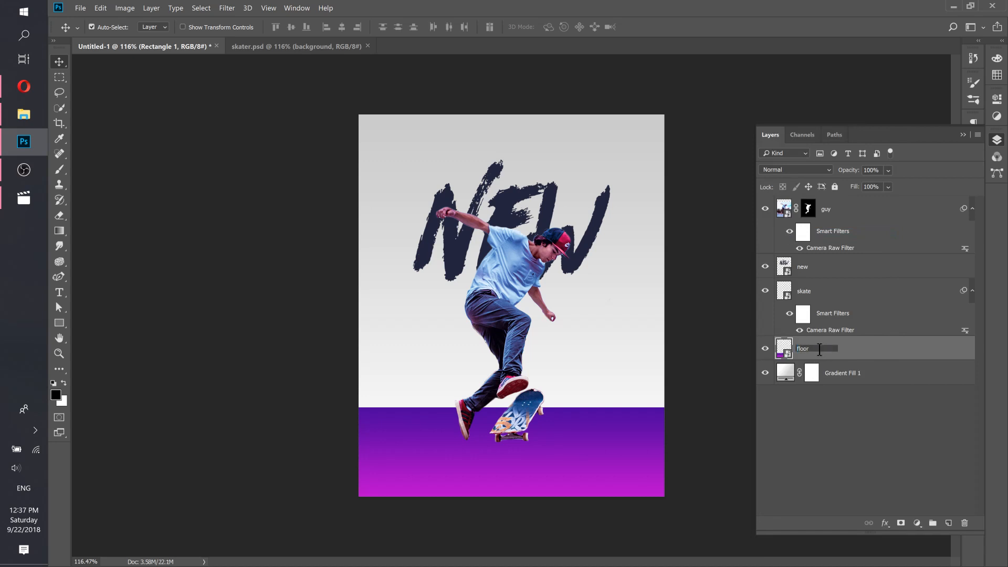
{"action": "key", "text": "Return"}
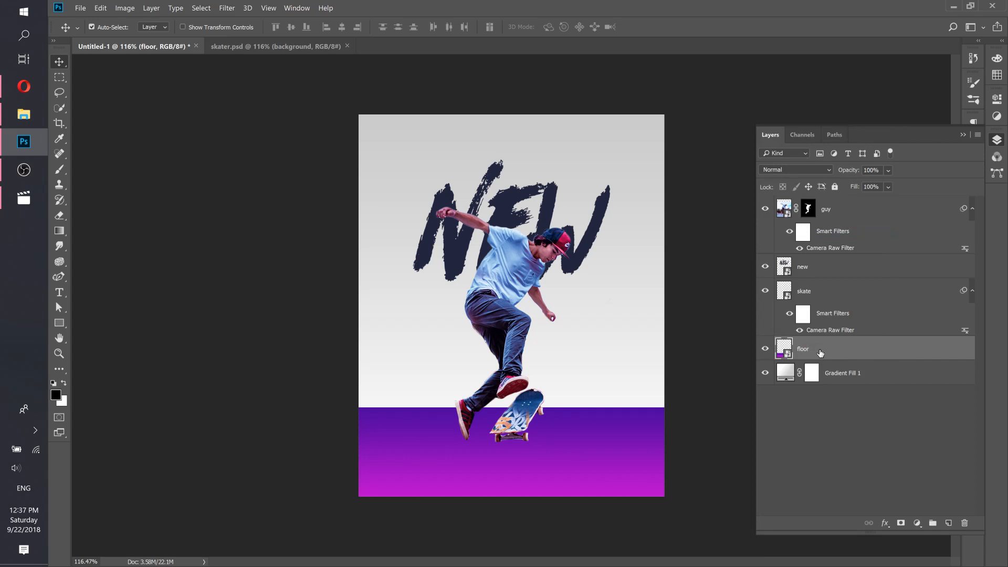
Apply an Add Noise filter to the "floor" smart object with an amount of about 13% and Uniform distribution
{"action": "left_click", "coordinate": [227, 8]}
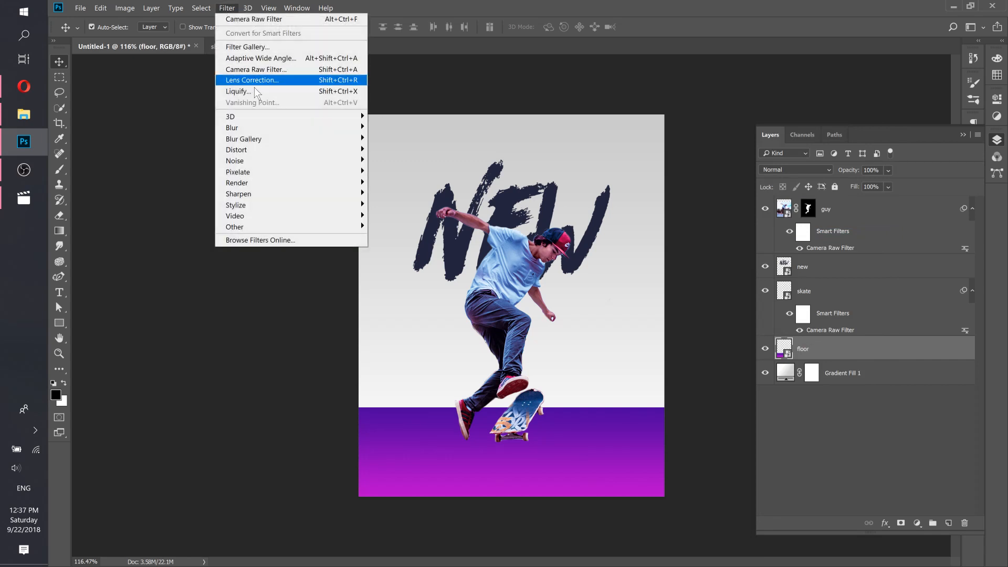
{"action": "mouse_move", "coordinate": [297, 161]}
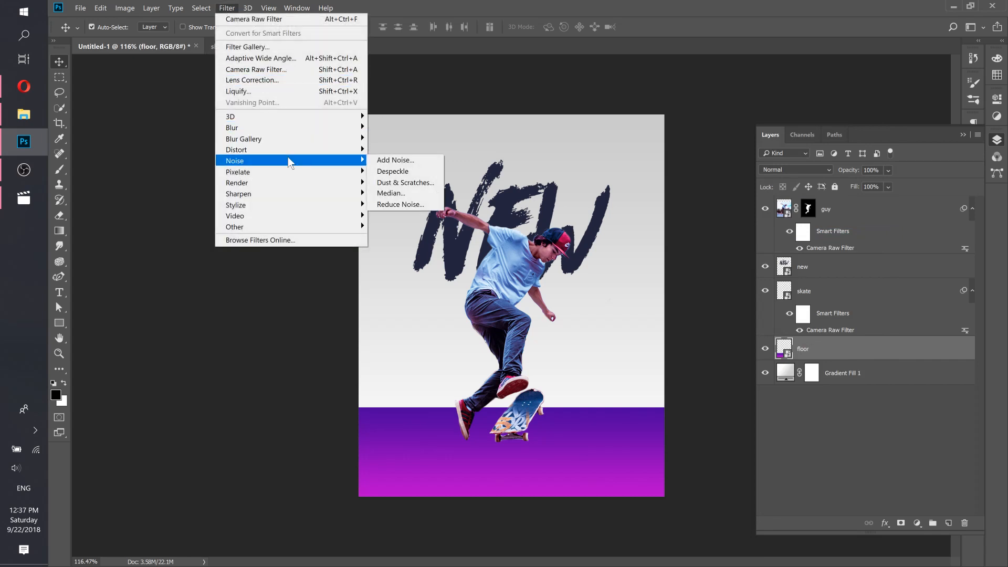
{"action": "left_click", "coordinate": [381, 160]}
{"action": "left_click_drag", "start_coordinate": [481, 98], "coordinate": [236, 113]}
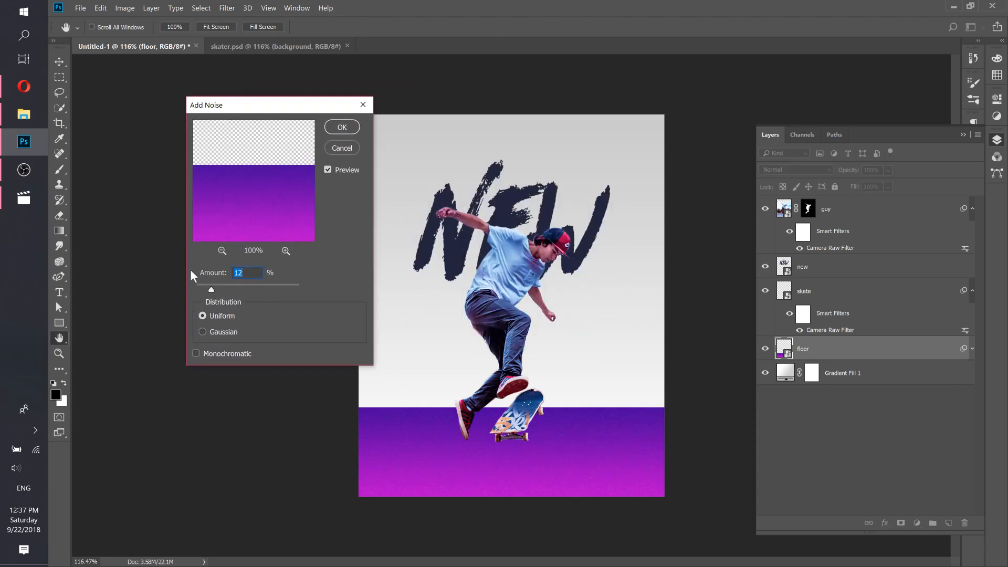
{"action": "left_click_drag", "start_coordinate": [233, 288], "coordinate": [235, 287]}
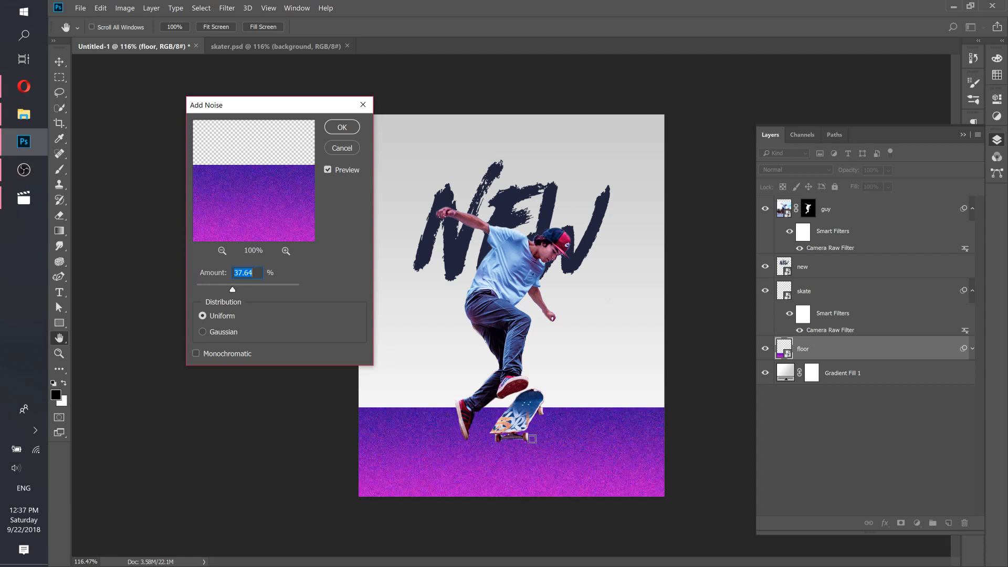
{"action": "left_click", "coordinate": [250, 285]}
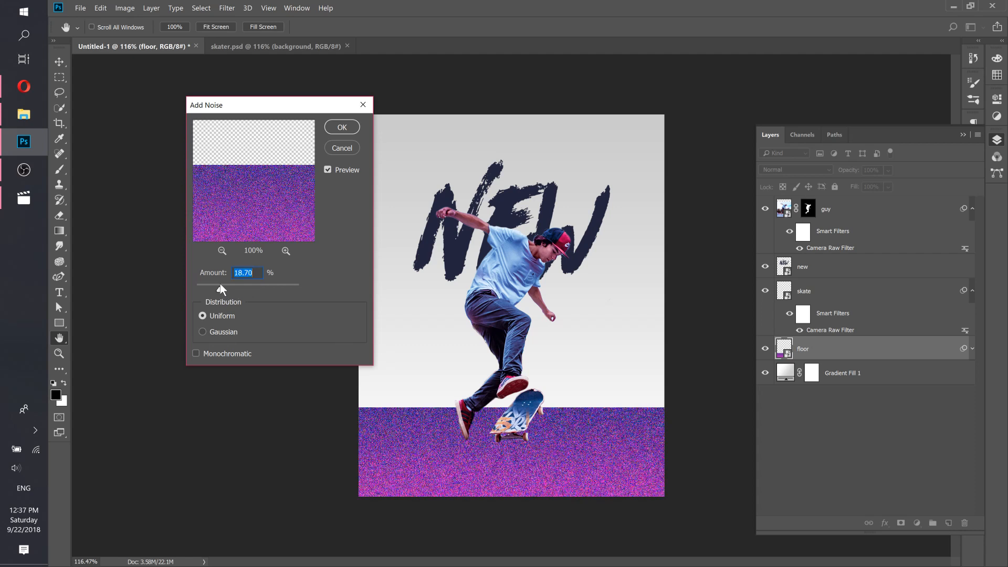
{"action": "left_click_drag", "start_coordinate": [219, 284], "coordinate": [213, 284]}
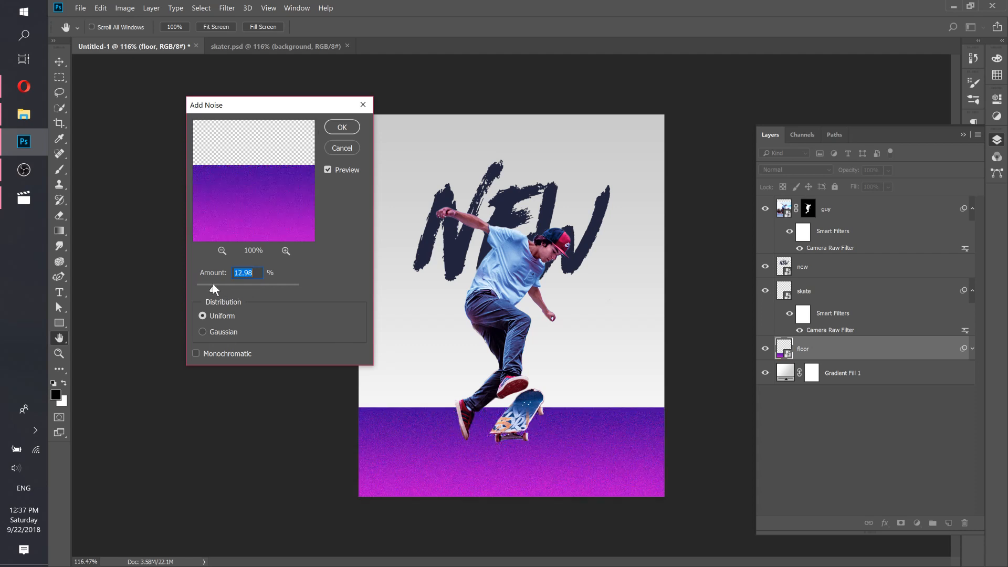
{"action": "left_click", "coordinate": [341, 127]}
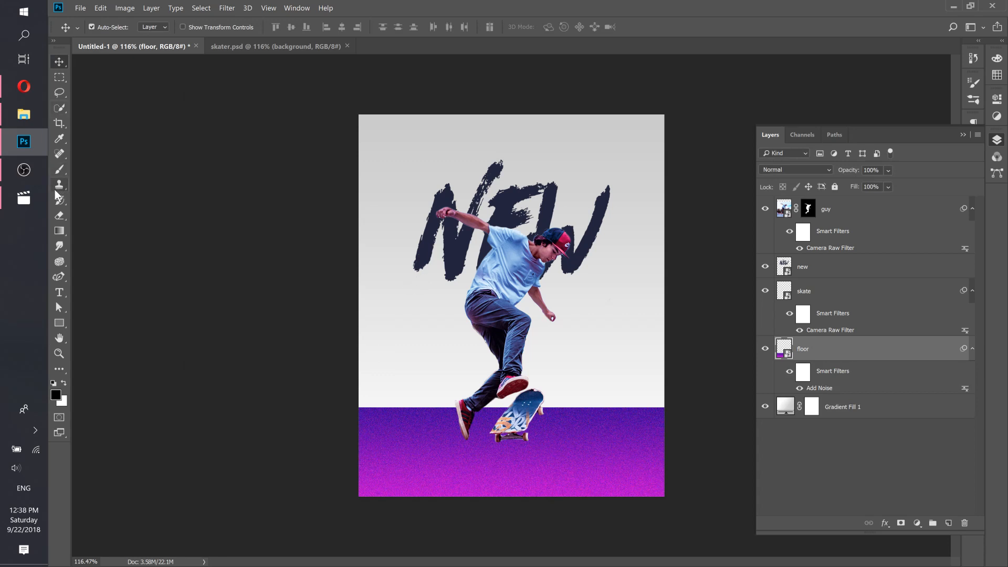
Compare the noise-textured floor in Untitled-1 with the floor in skater.psd
{"action": "left_click", "coordinate": [280, 46]}
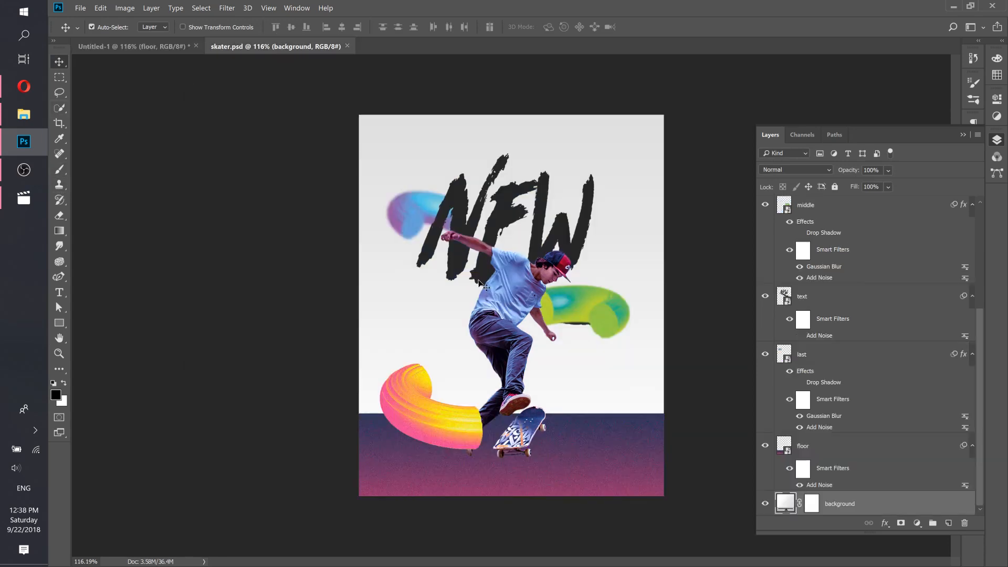
{"action": "left_click", "coordinate": [159, 47]}
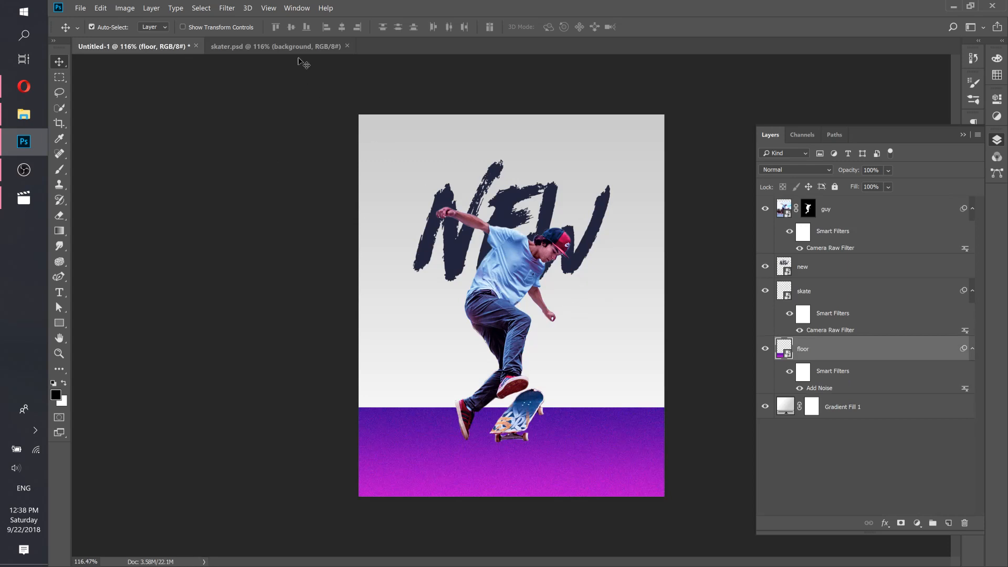
{"action": "left_click", "coordinate": [237, 46]}
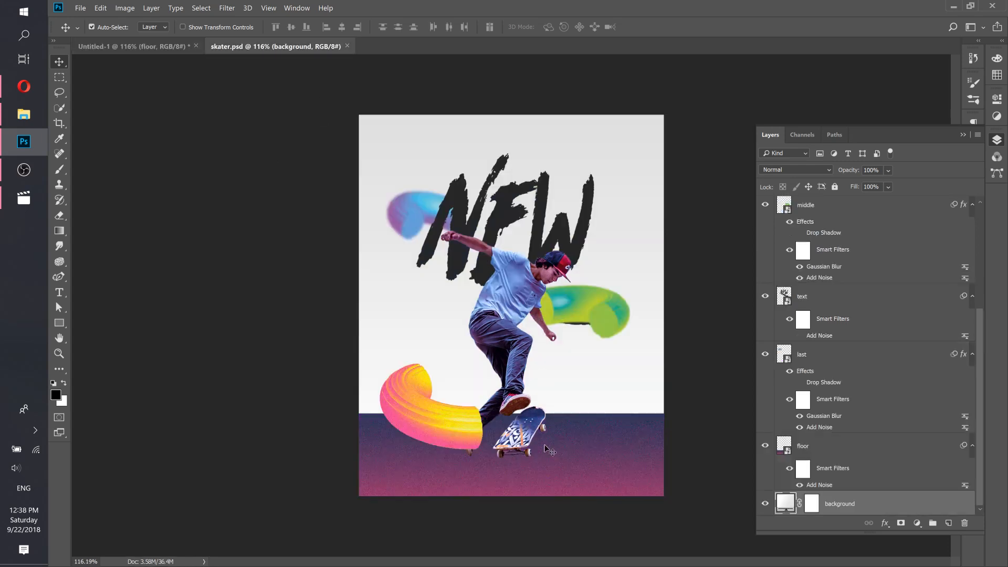
{"action": "left_click", "coordinate": [163, 45]}
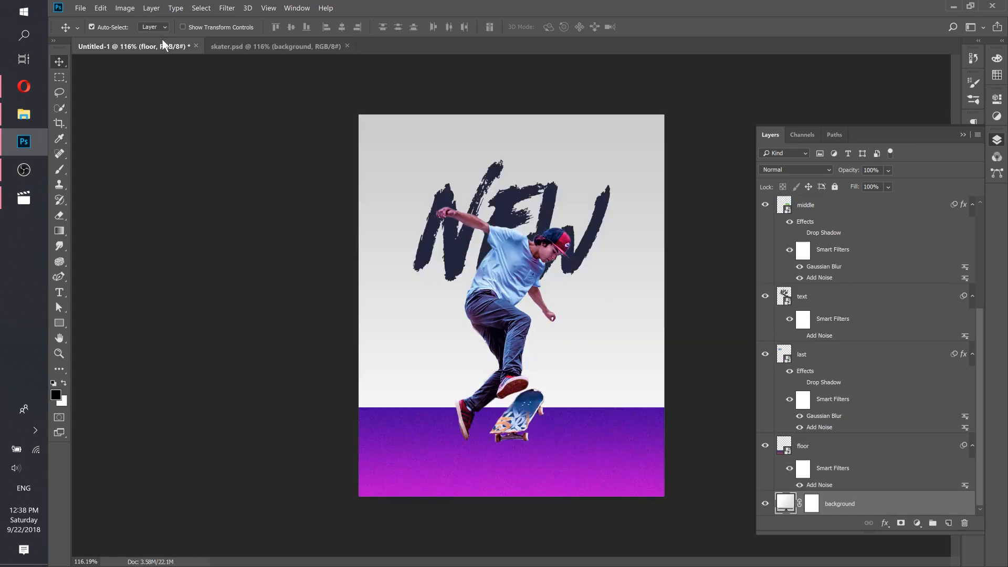